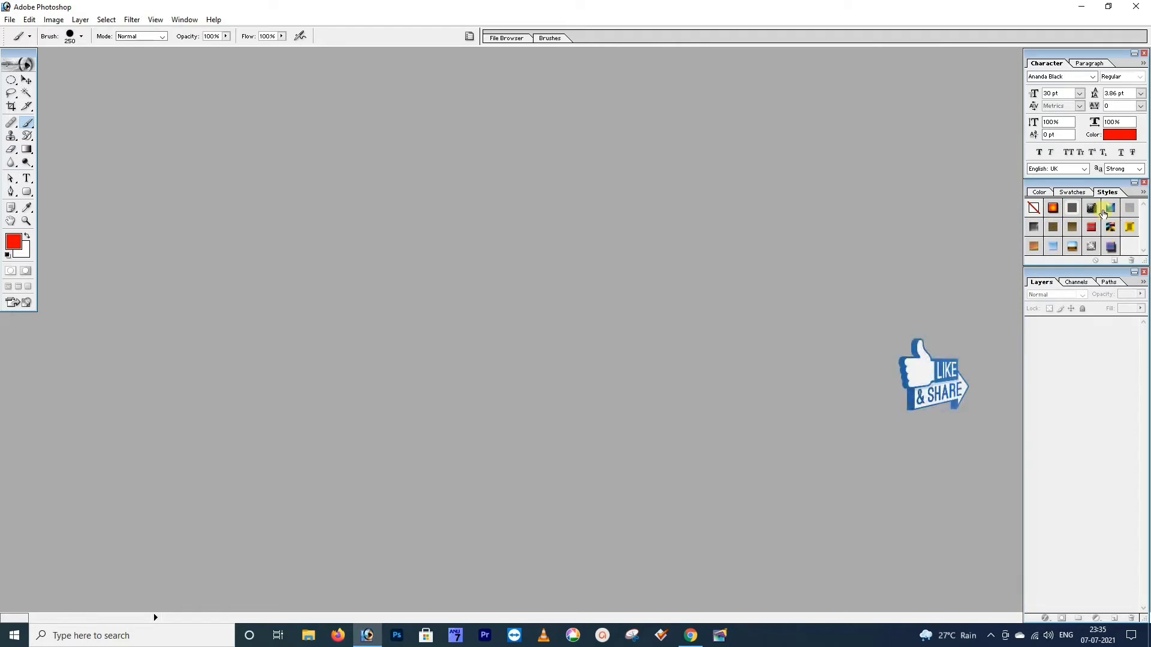
Step: Close the Styles palette and display it again
left_click(1143, 193)
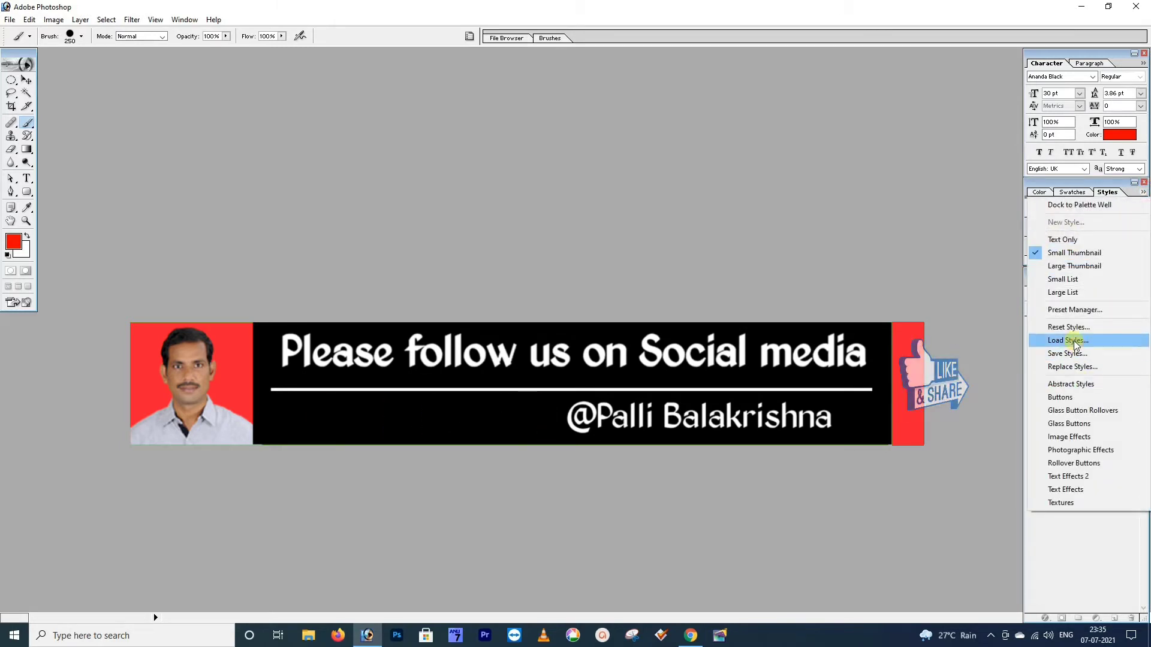
left_click(400, 305)
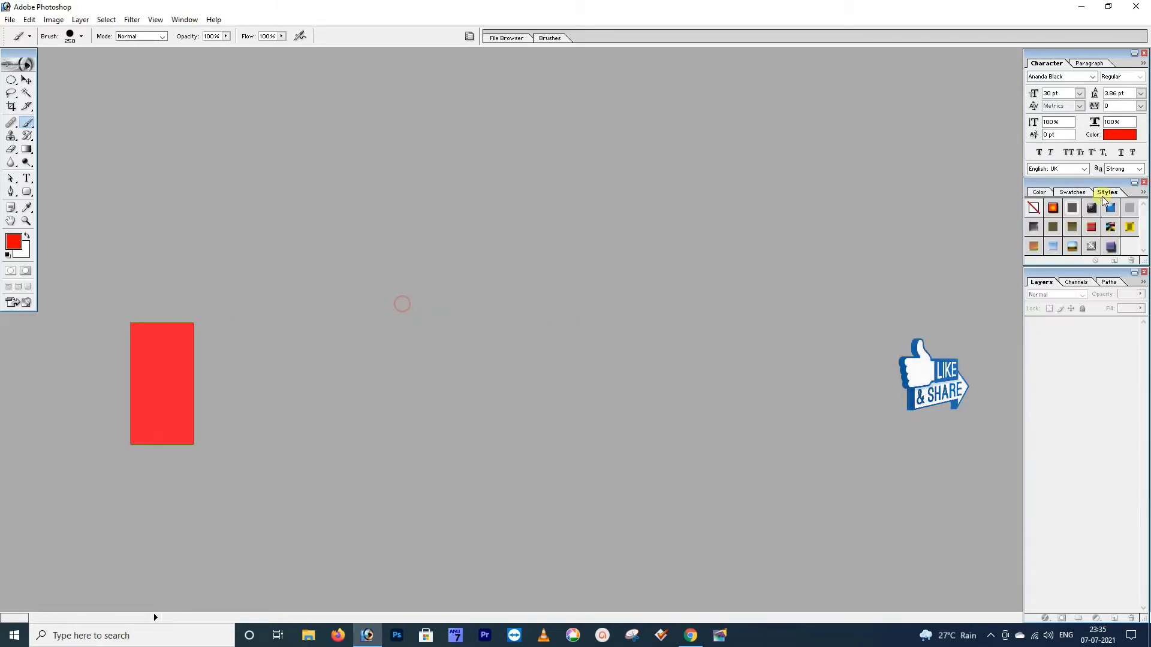
left_click(1143, 182)
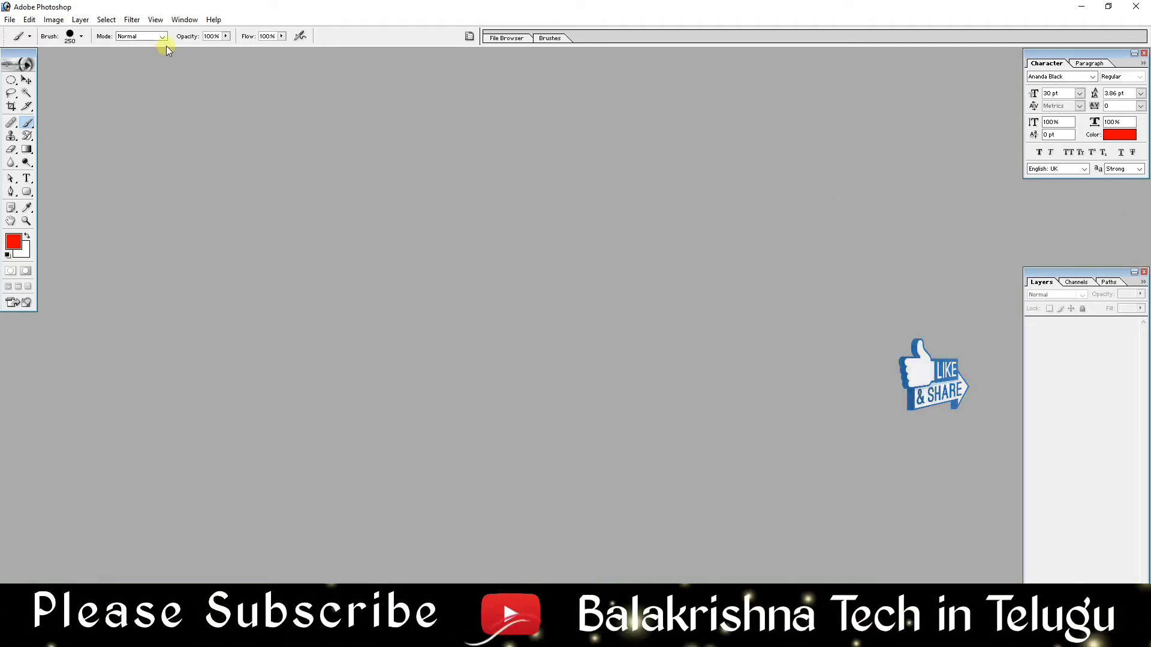
left_click(185, 20)
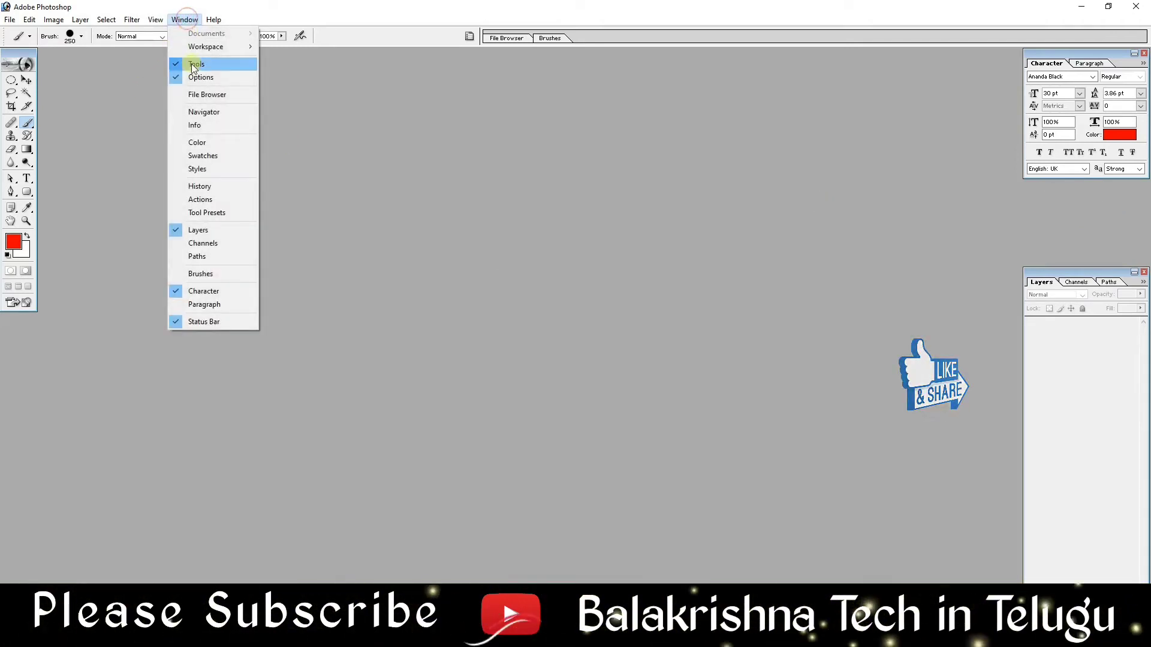
left_click(200, 168)
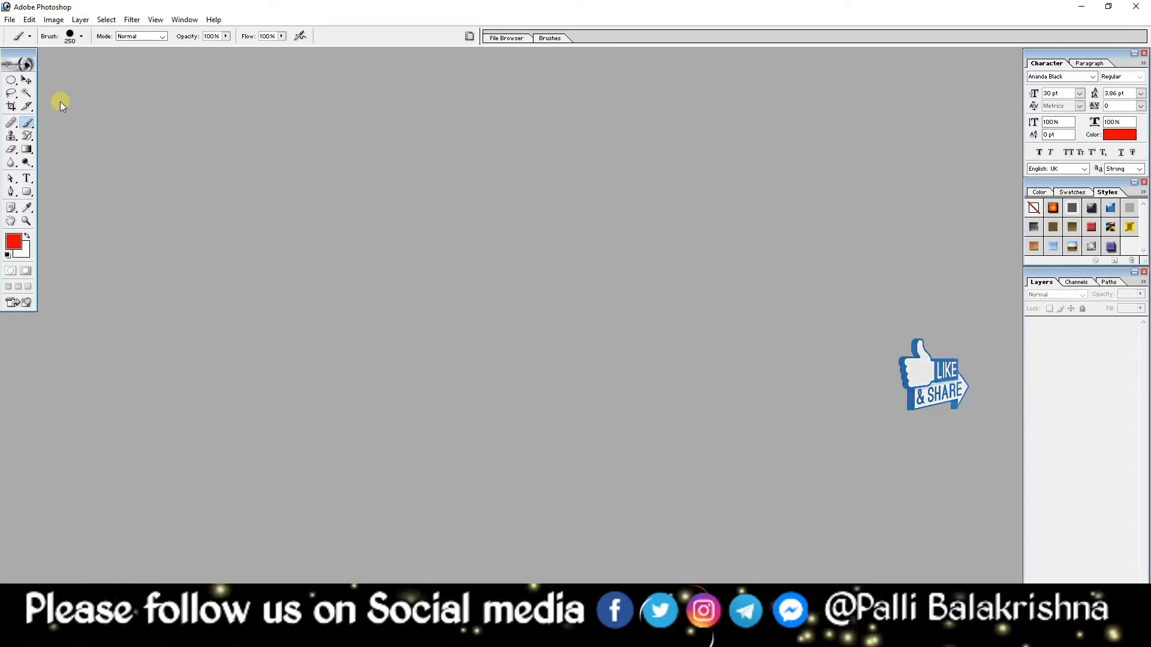
Step: Examine the Brush tool's preset list and its options for loading brushes
left_click(32, 150)
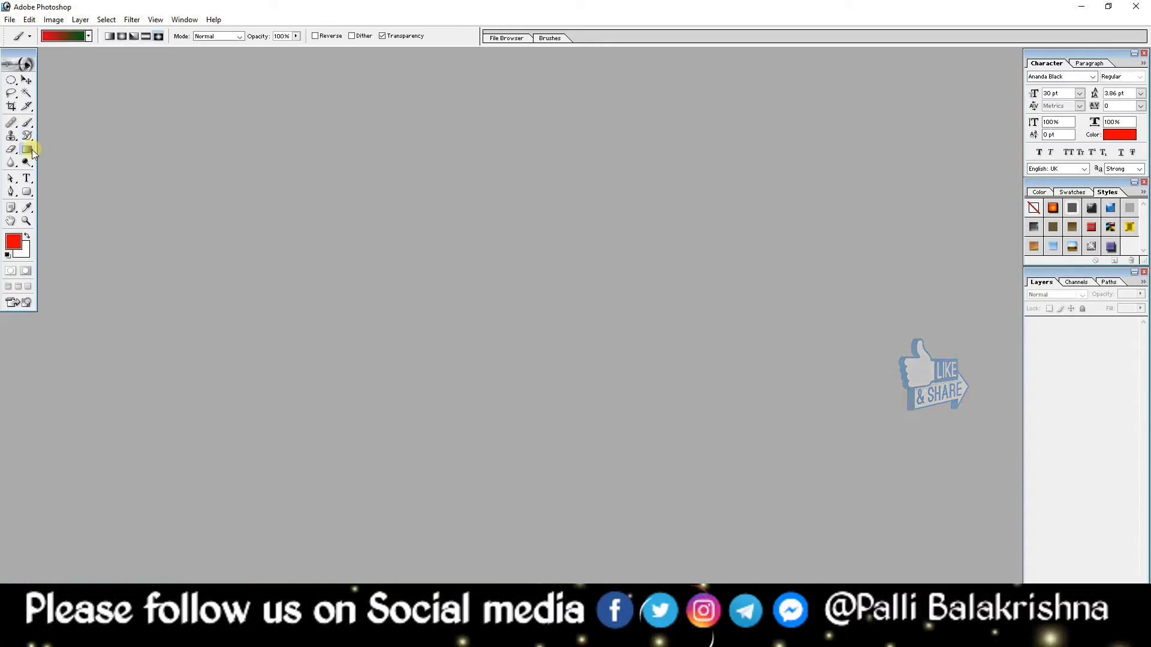
left_click(30, 118)
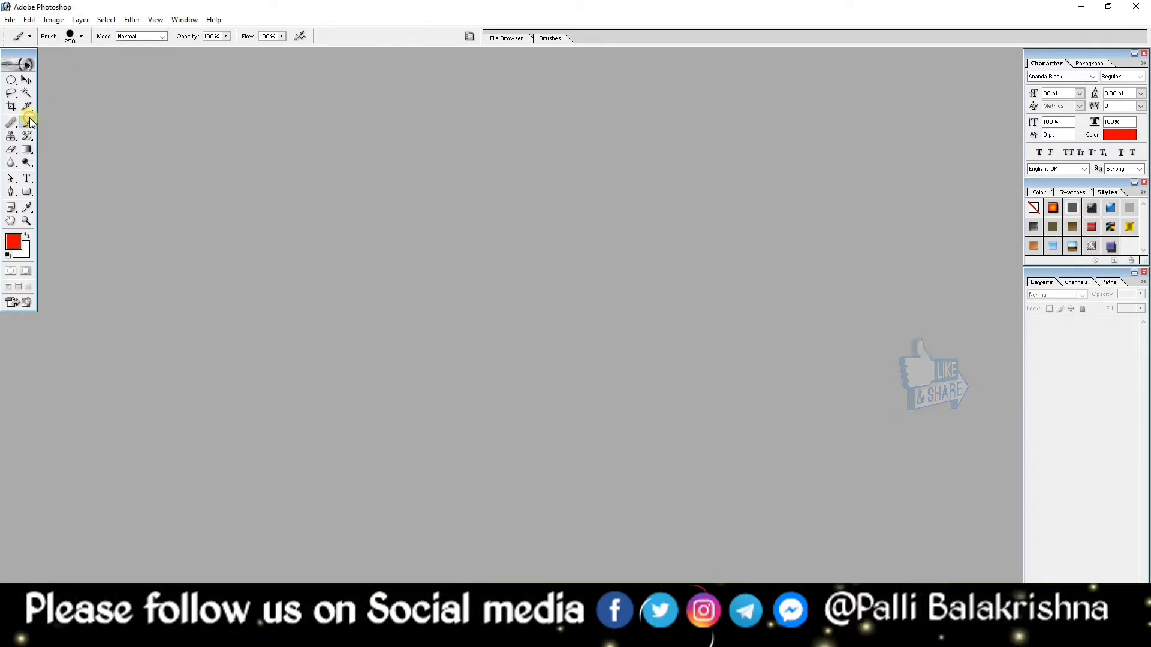
left_click(81, 37)
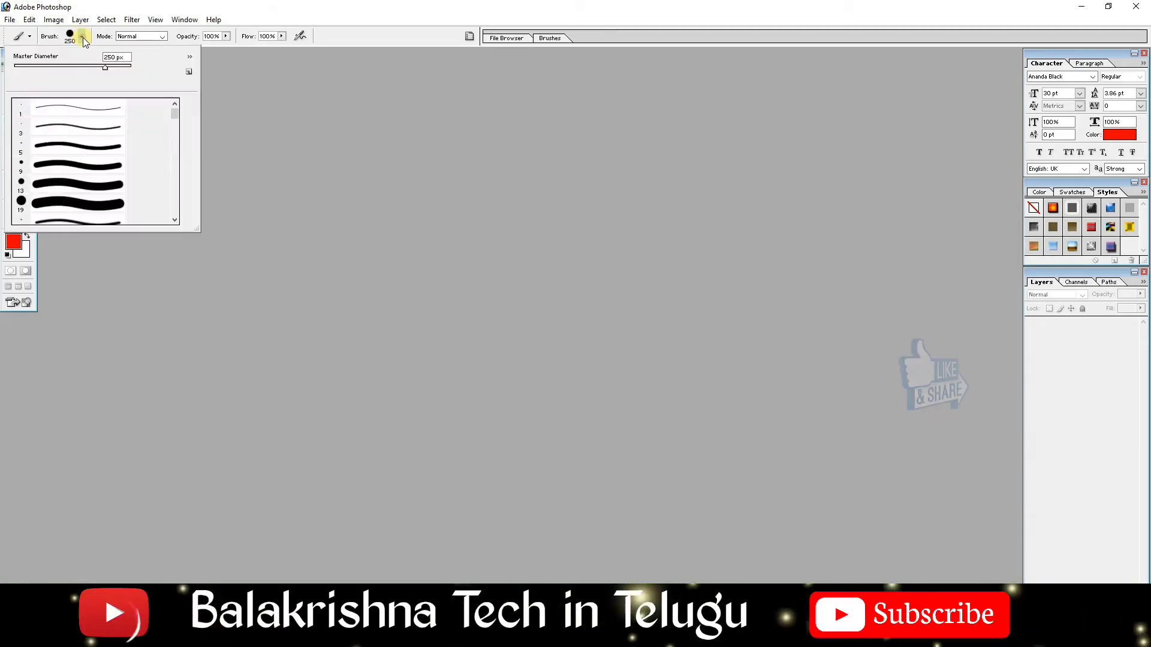
left_click(190, 58)
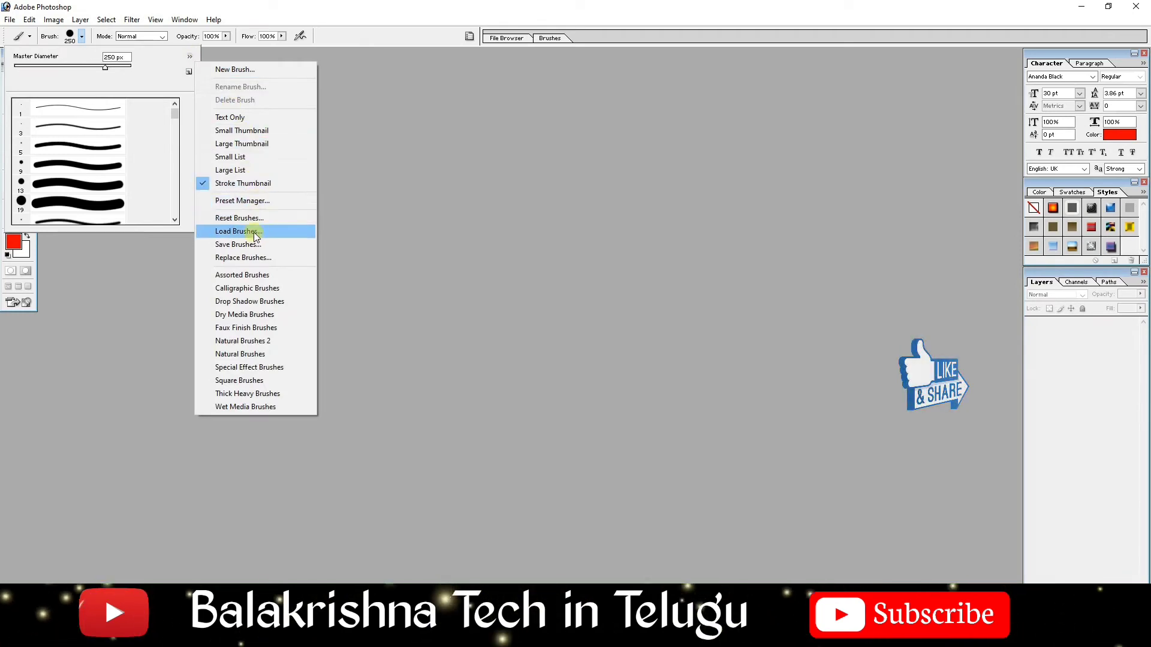
left_click(347, 214)
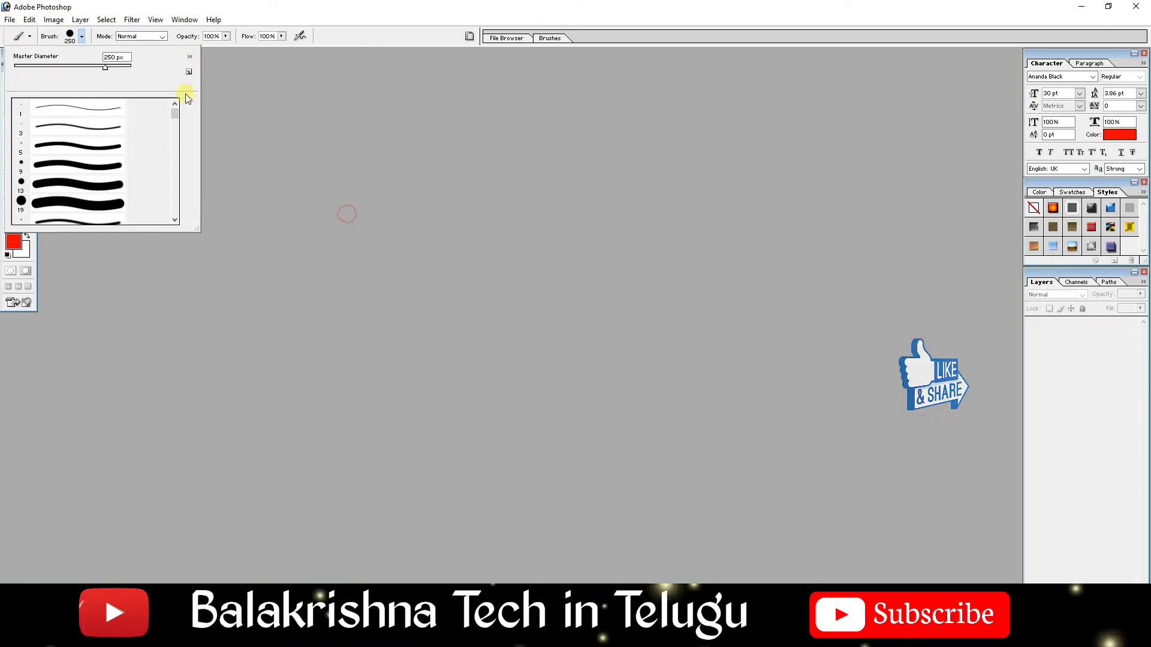
left_click(83, 37)
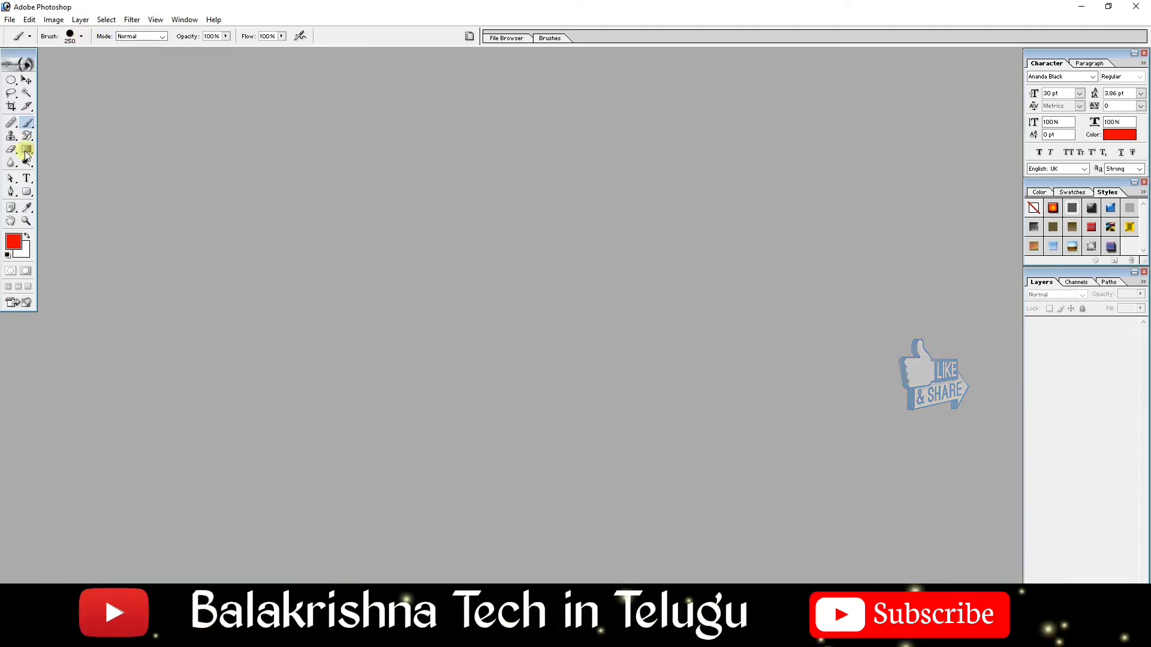
Step: Activate the Gradient tool and examine its preset list and options for loading gradients
left_click(27, 149)
left_click(88, 35)
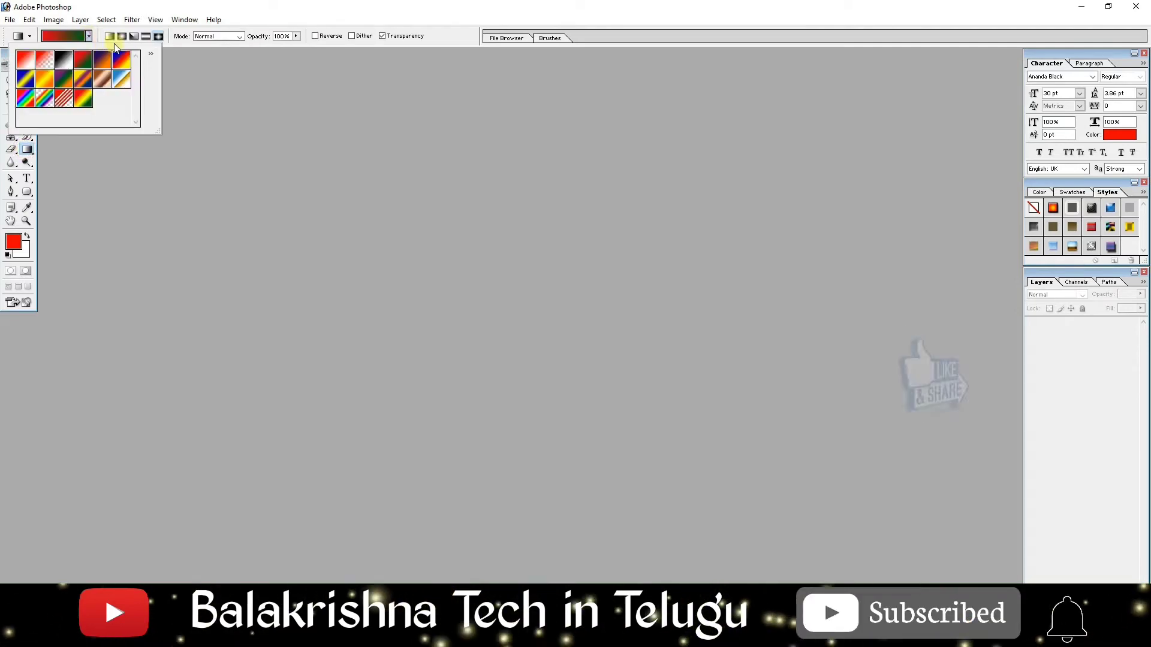
left_click(154, 55)
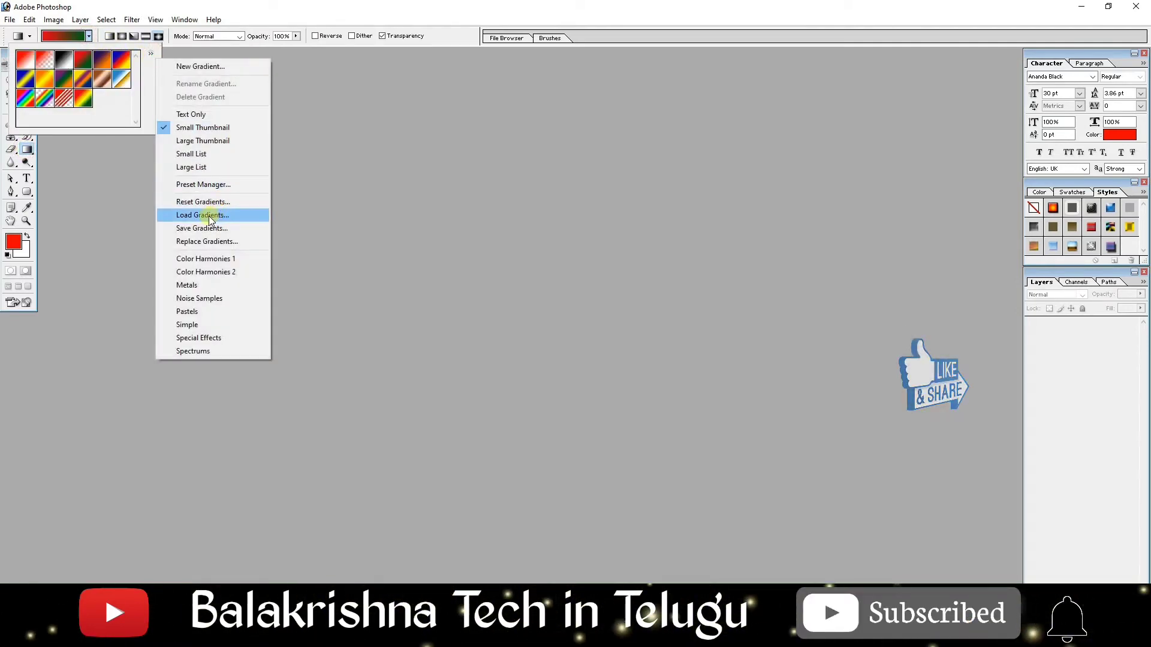
left_click(357, 187)
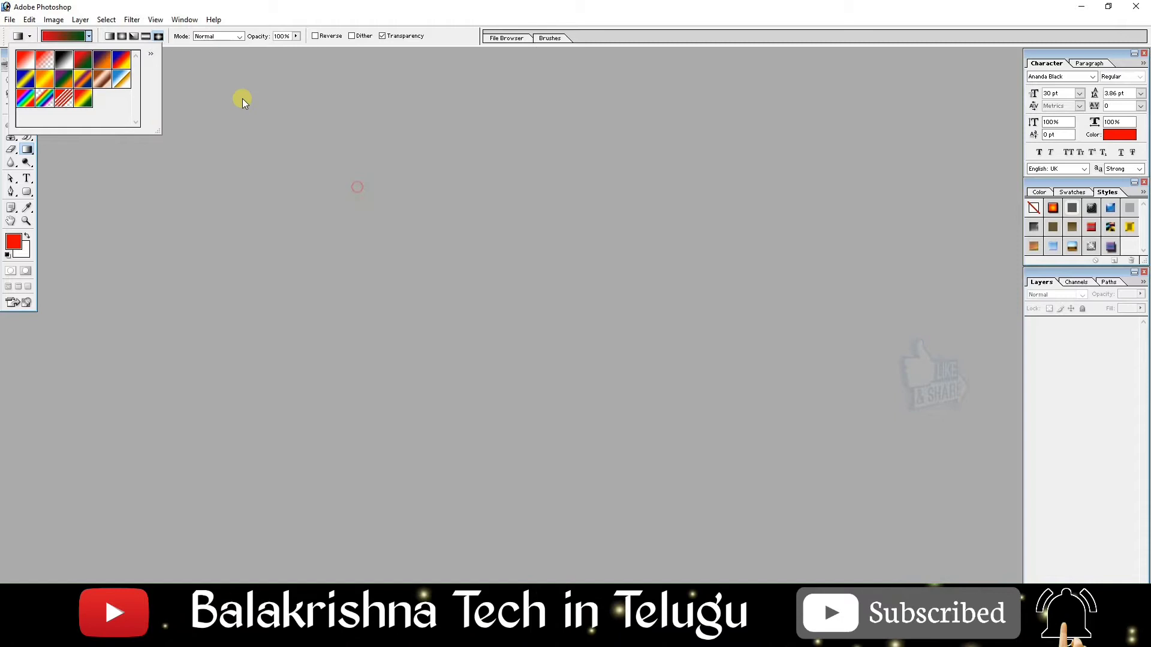
left_click(90, 35)
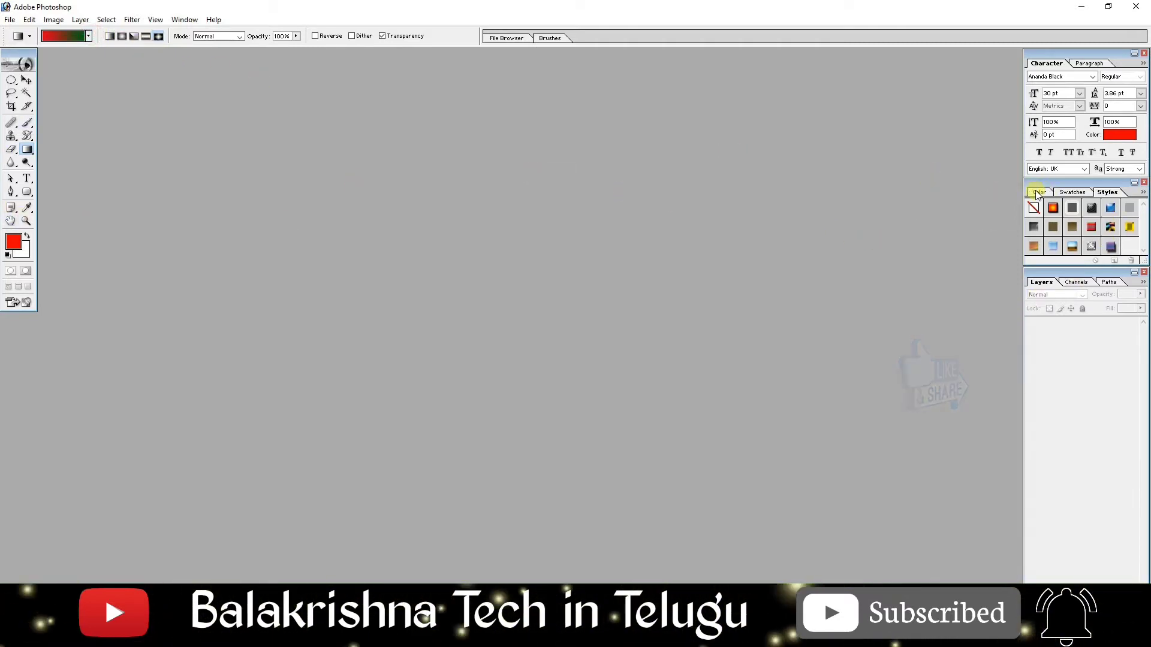
Step: Load the "1000+ Style Pack" file from the 3000+ Style Pack folder into the Styles palette
left_click(1144, 192)
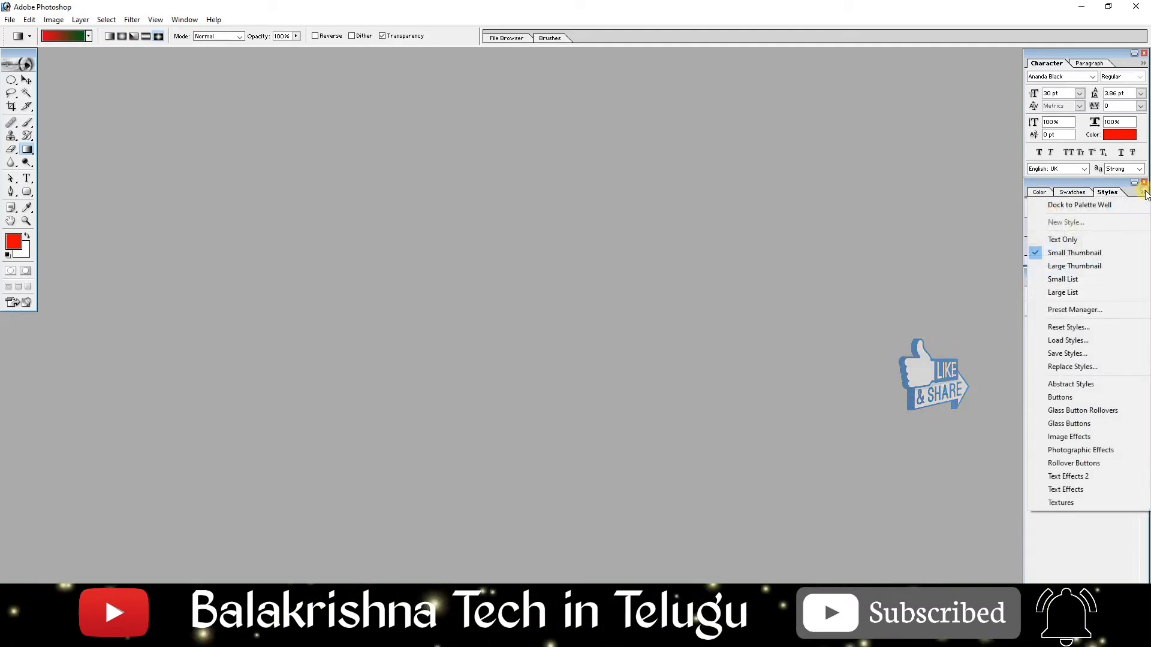
left_click(1082, 341)
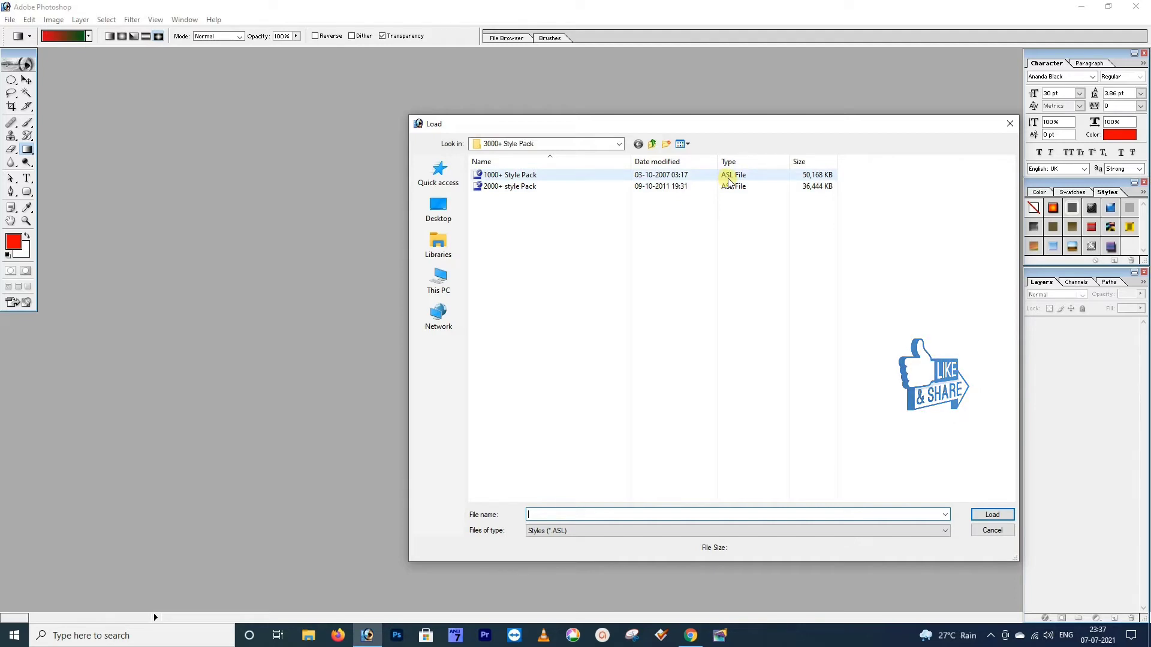
left_click(500, 175)
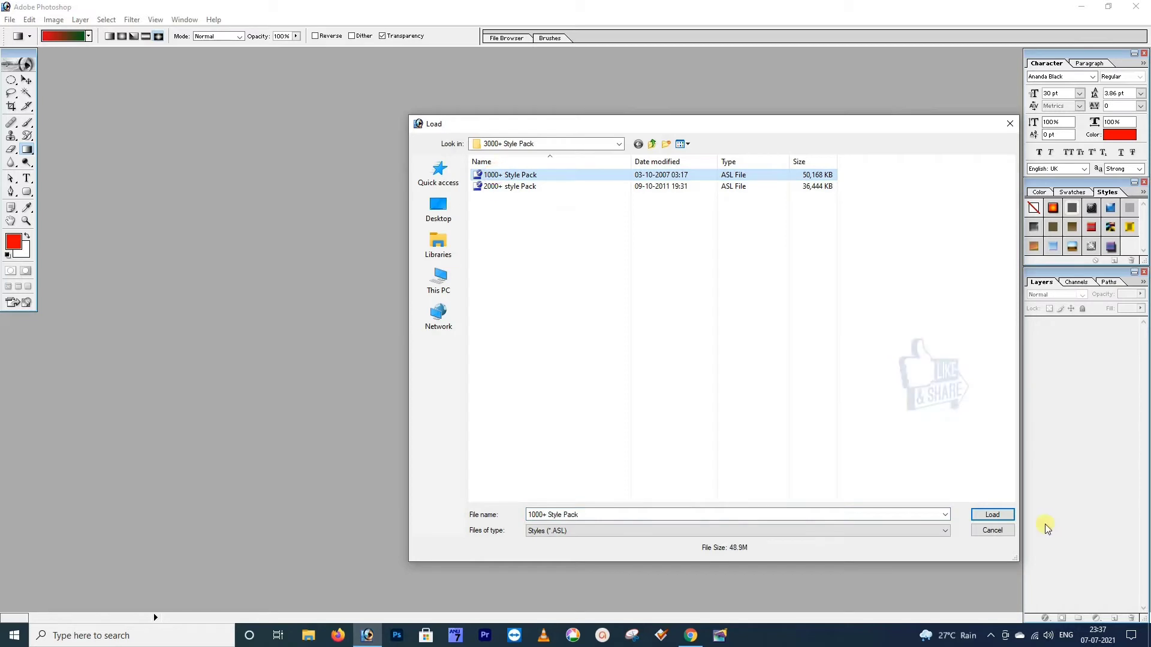
left_click(993, 515)
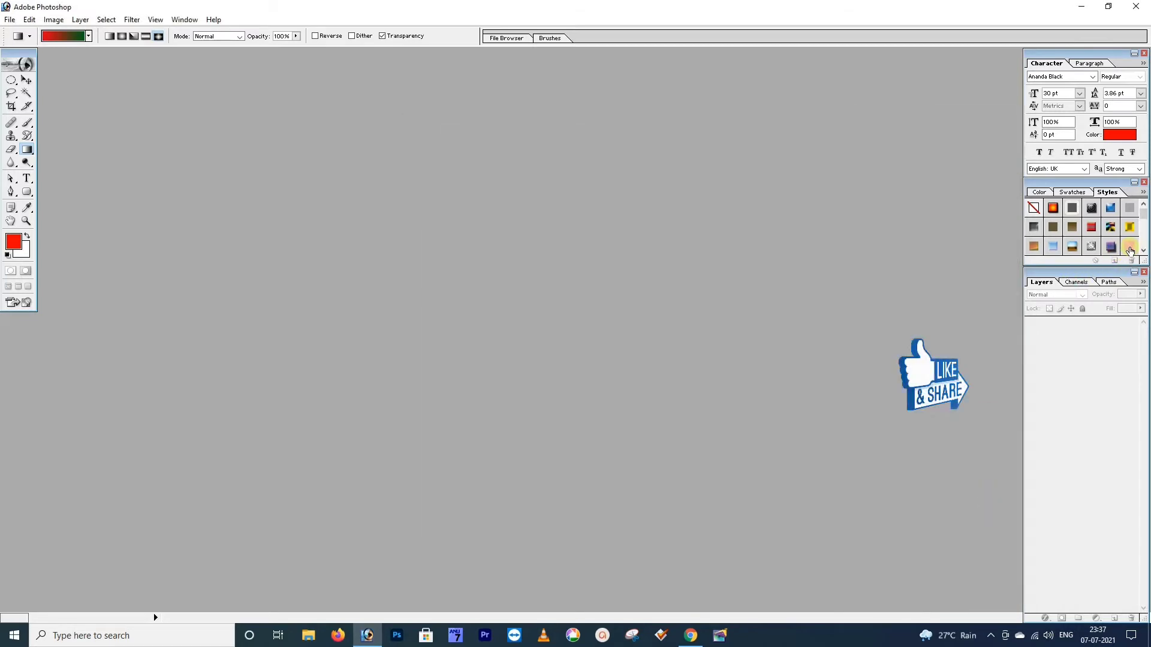
mouse_move(1146, 222)
left_mouse_down()
mouse_move(1147, 248)
mouse_move(1144, 220)
left_mouse_up()
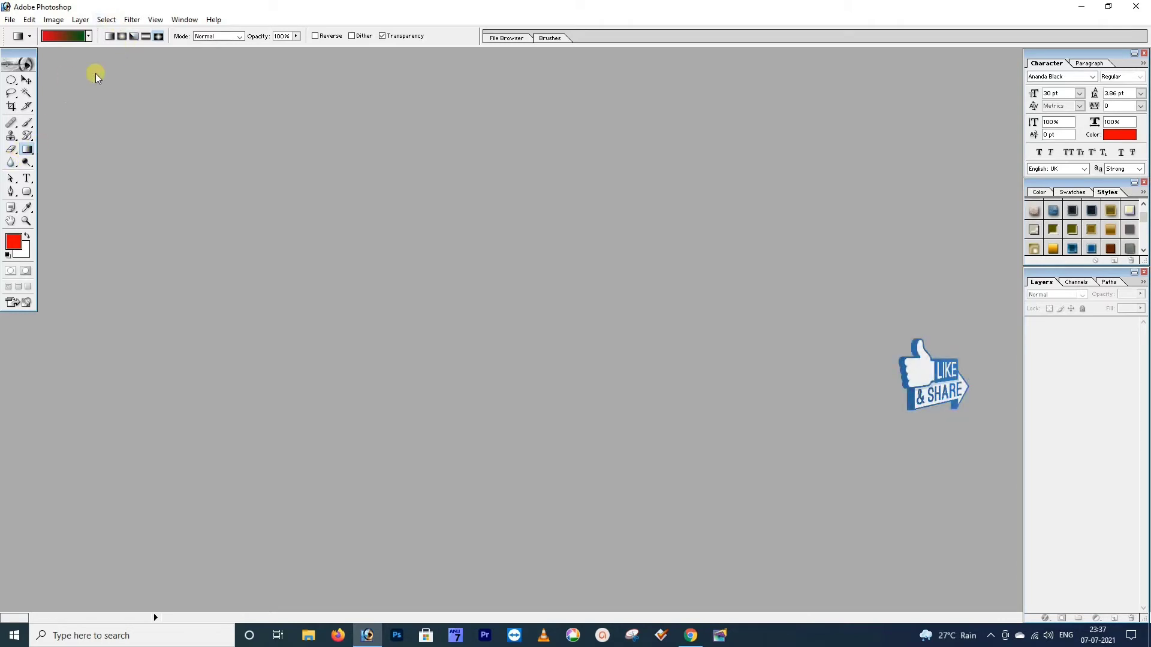
Step: Browse the Gradients folder and the Desktop for gradient files to load, and leave without loading any
left_click(89, 36)
left_click(153, 56)
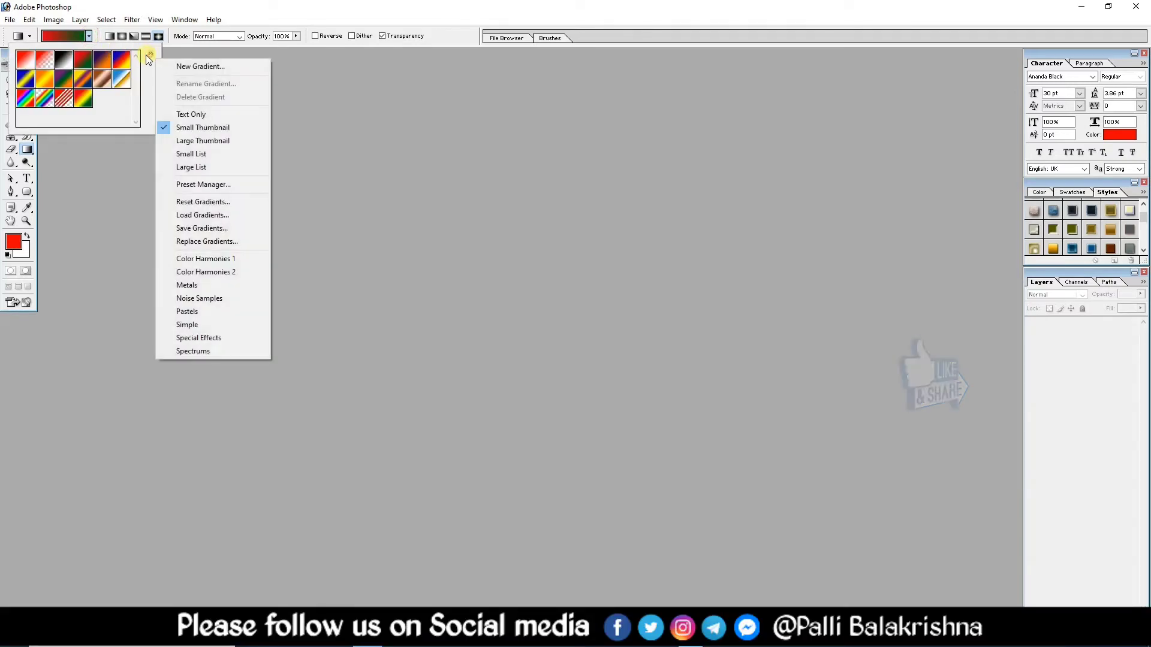
left_click(203, 216)
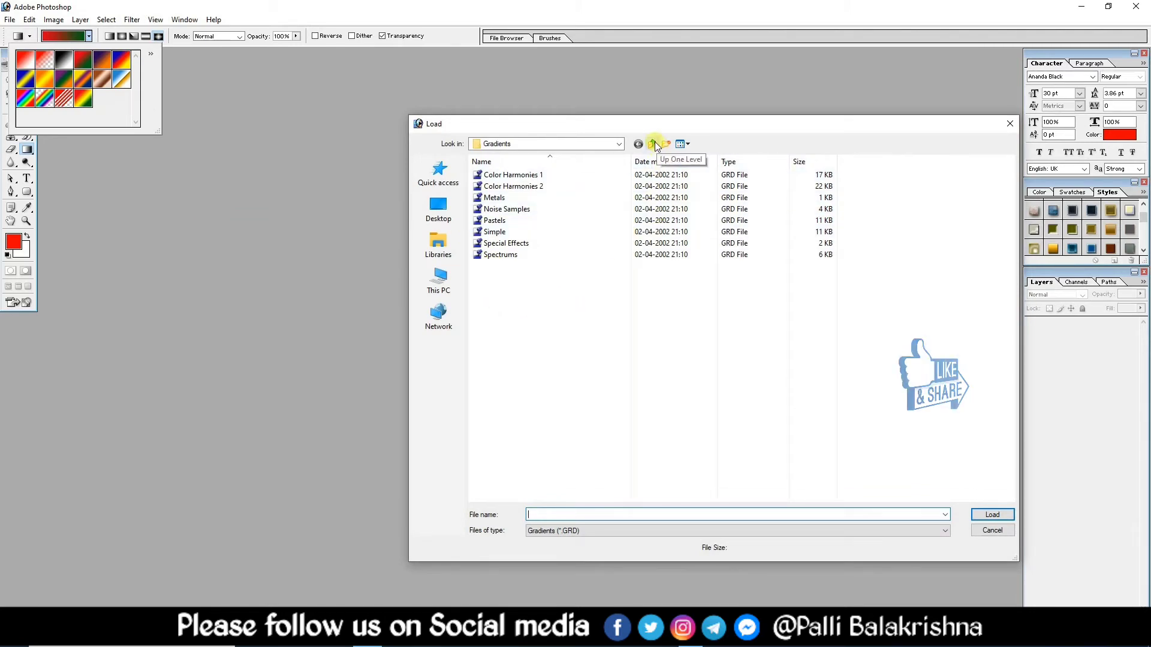
left_click(442, 218)
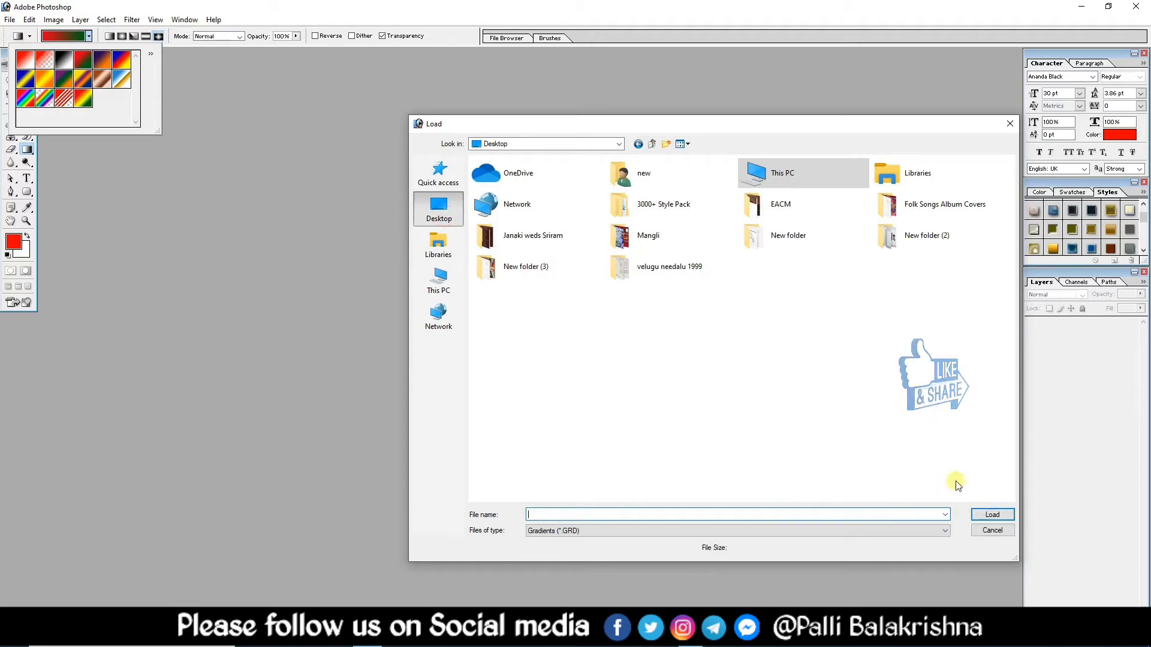
left_click(1008, 127)
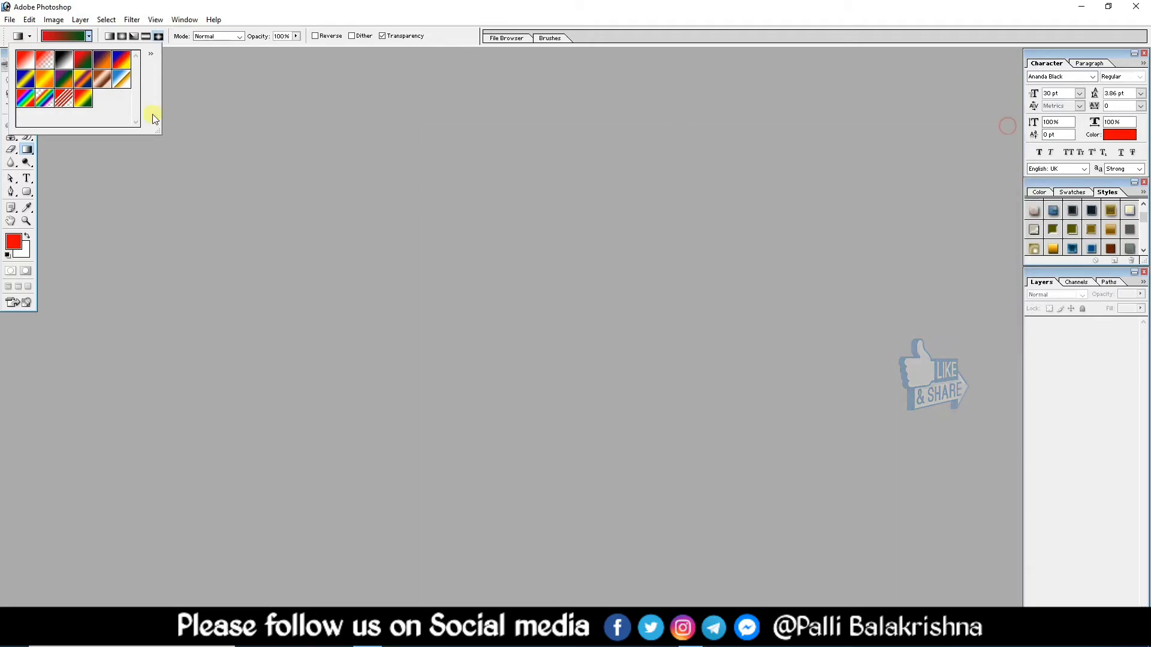
left_click(89, 37)
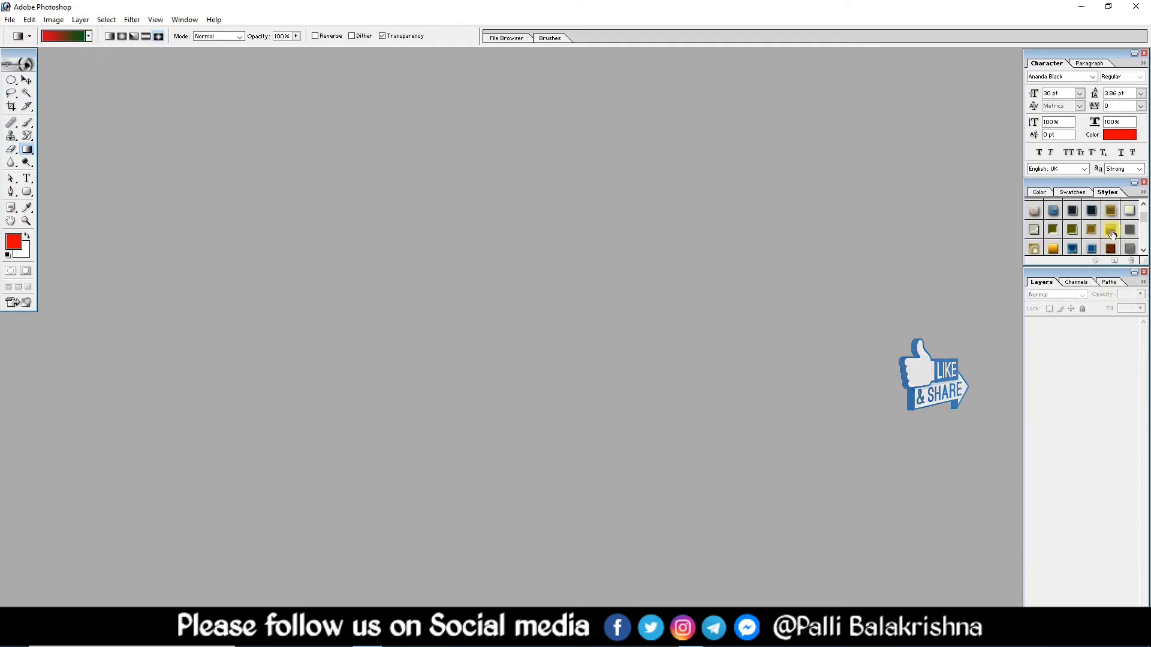
Step: Pull the Styles palette into the work area and enlarge it to examine the loaded style thumbnails
scroll(1111, 234, "down", 3)
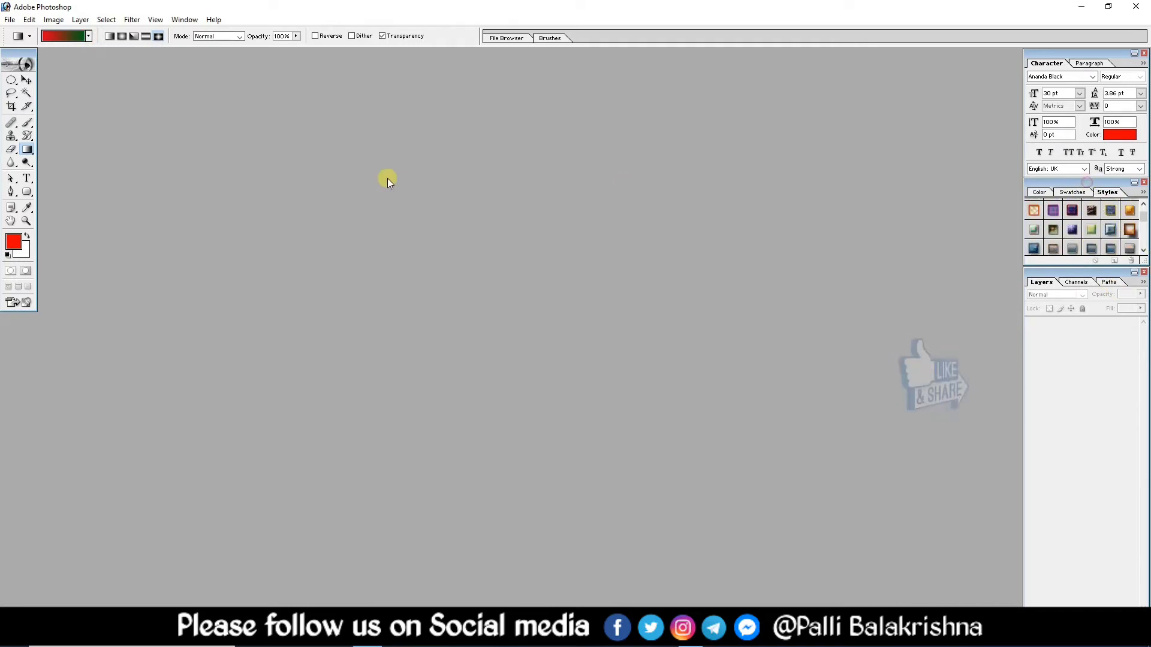
left_click_drag(261, 158, 259, 157)
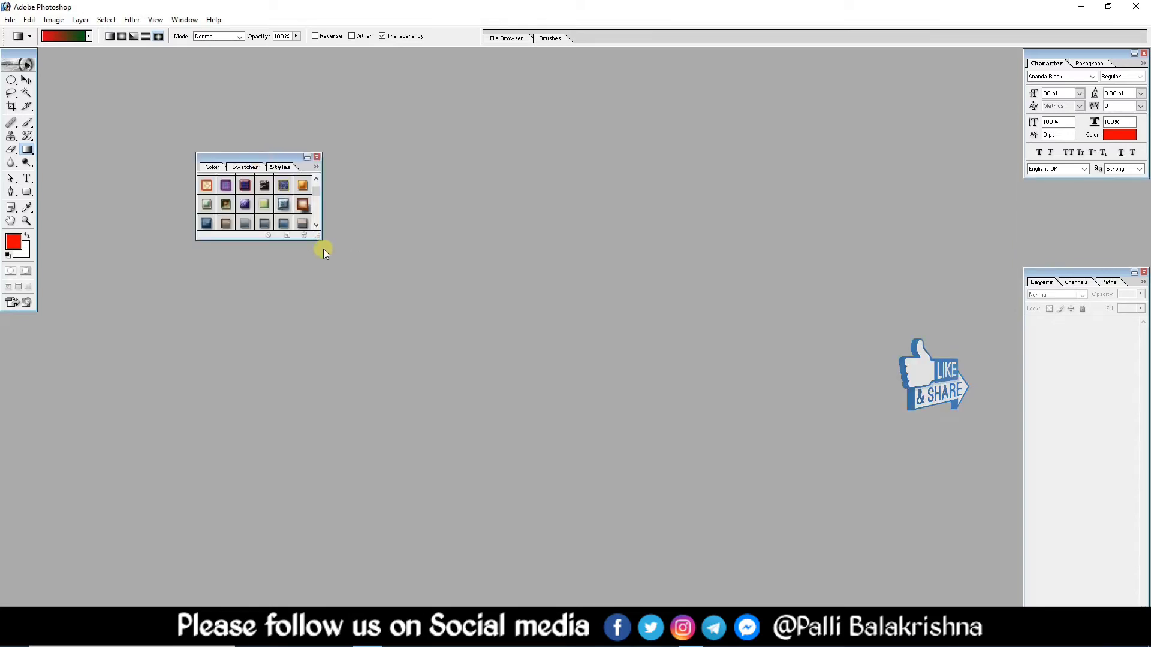
left_click_drag(320, 239, 921, 617)
left_click_drag(532, 160, 341, 52)
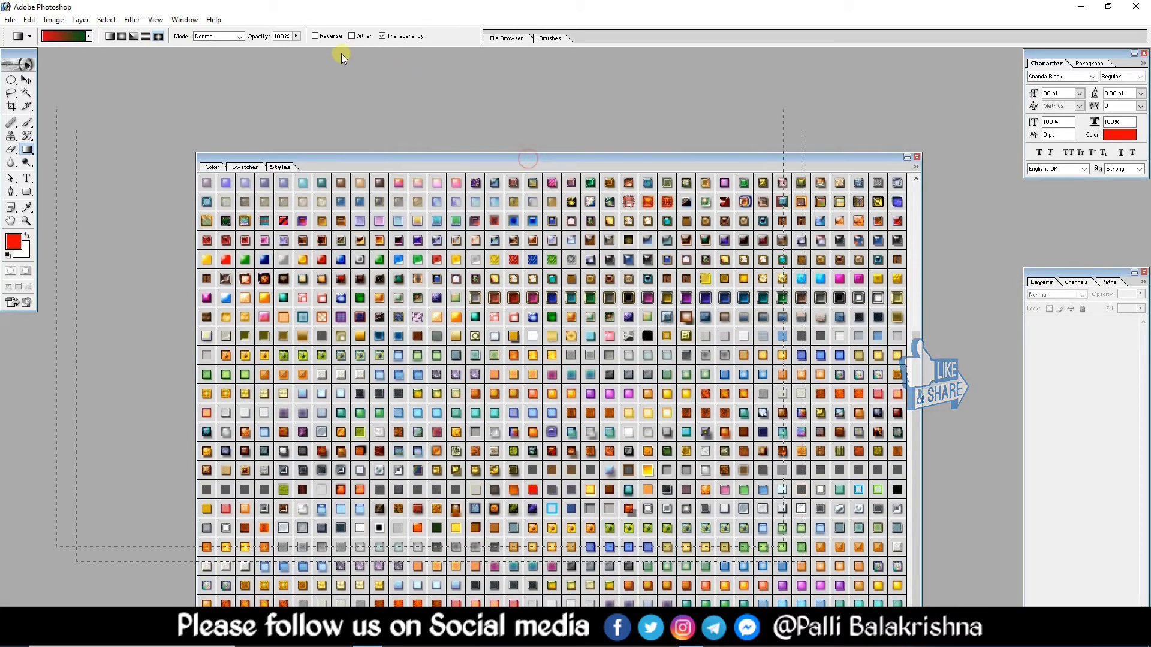
left_click_drag(229, 74, 338, 75)
left_click_drag(320, 74, 401, 74)
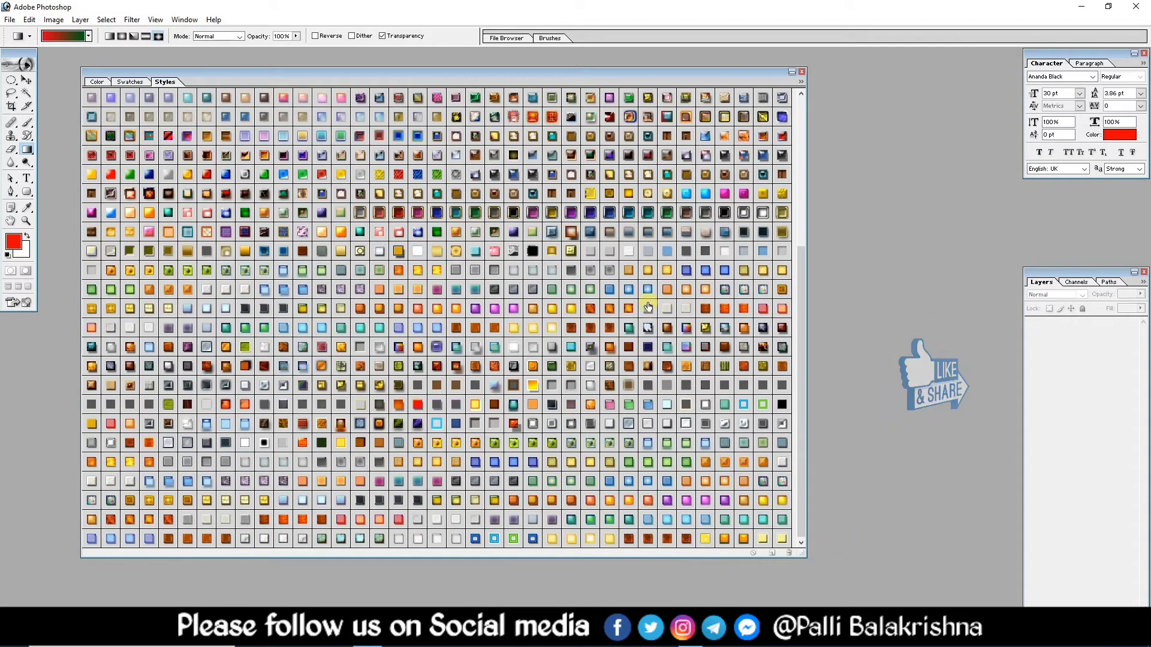
left_click_drag(799, 309, 812, 367)
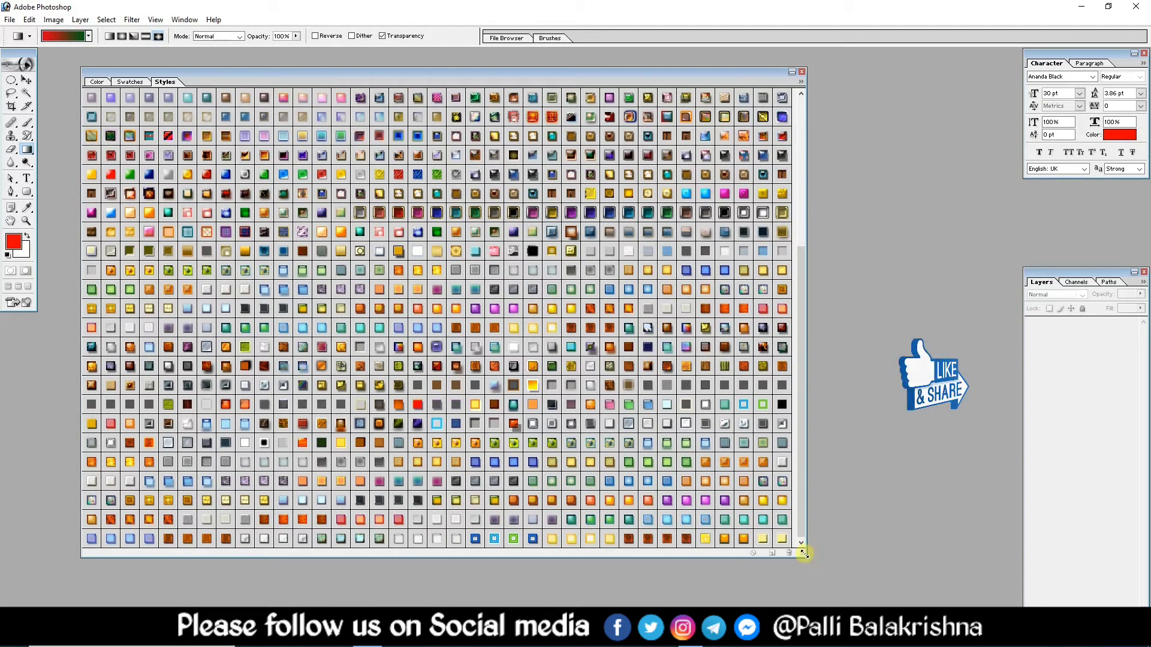
Step: Shrink the Styles palette to a few thumbnail rows and fit it between the Character and Layers palettes
left_click_drag(805, 556, 217, 161)
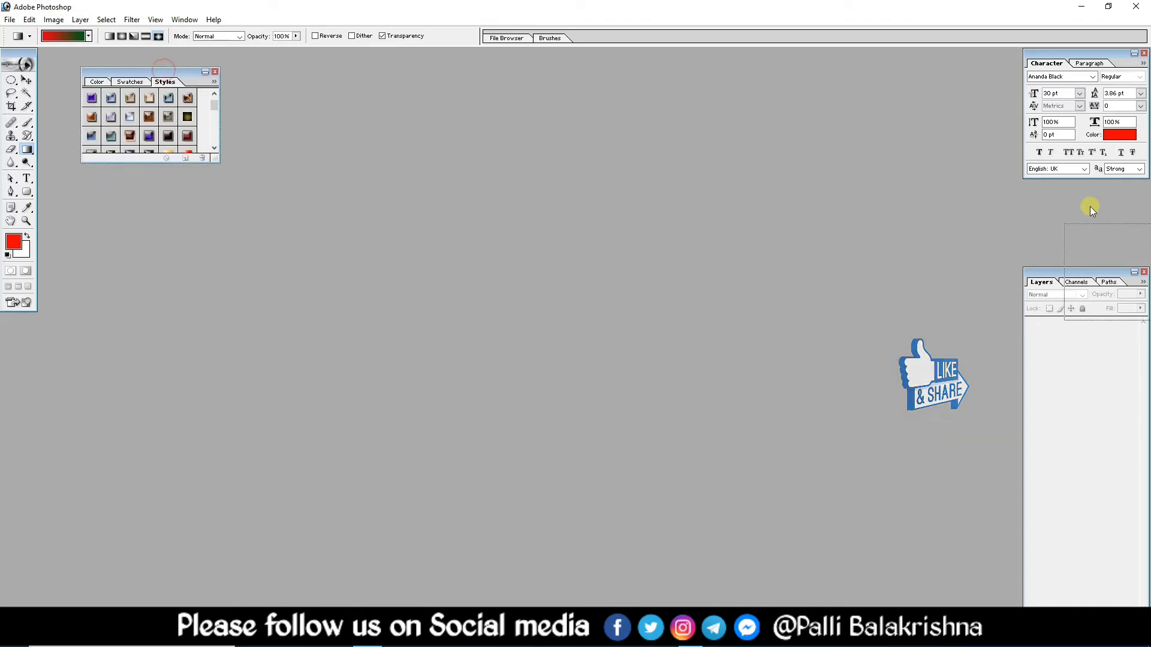
left_click_drag(1038, 184, 1079, 181)
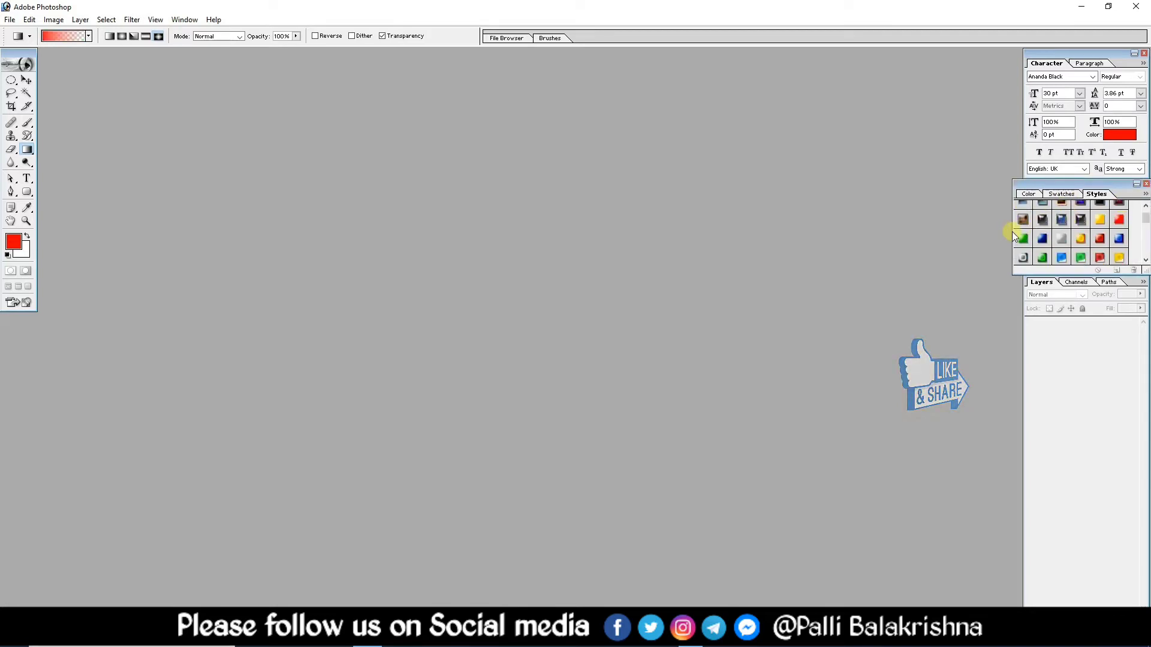
mouse_move(1013, 231)
left_mouse_down()
mouse_move(1036, 231)
mouse_move(1022, 231)
left_mouse_up()
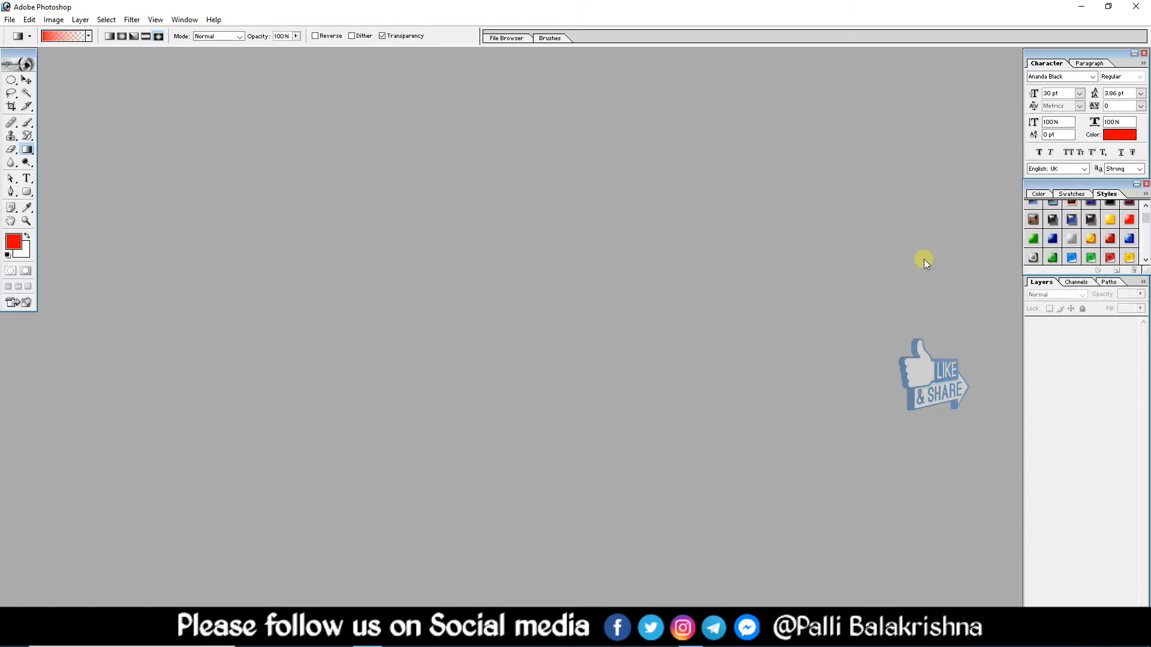
scroll(1124, 230, "up", 1)
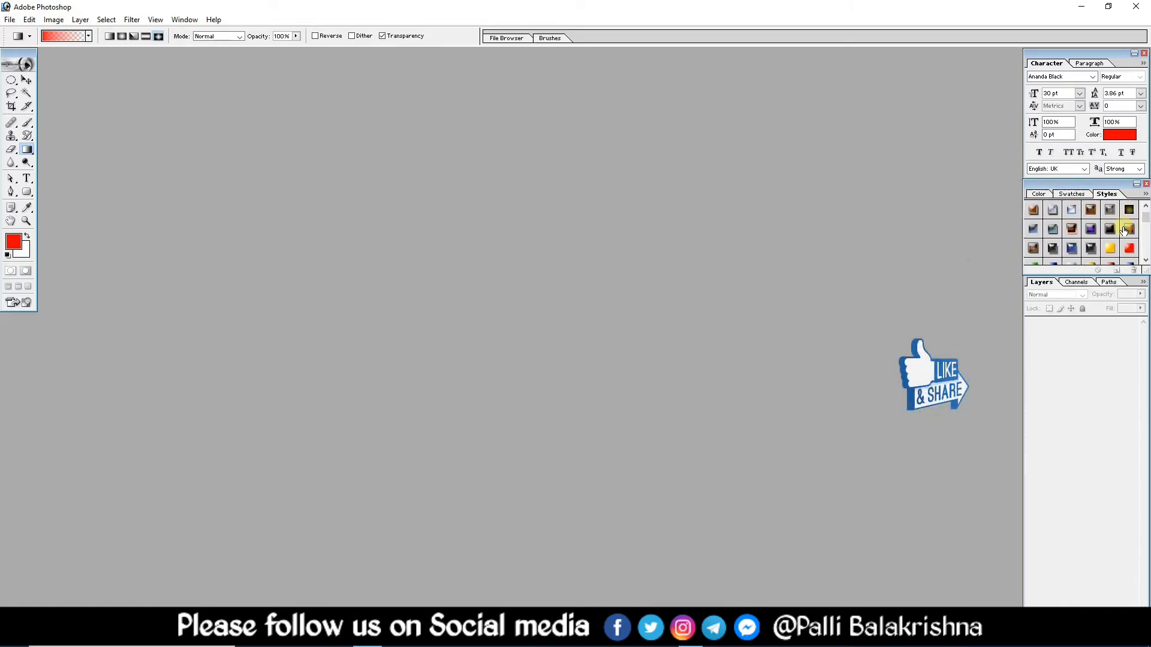
scroll(1124, 231, "down", 3)
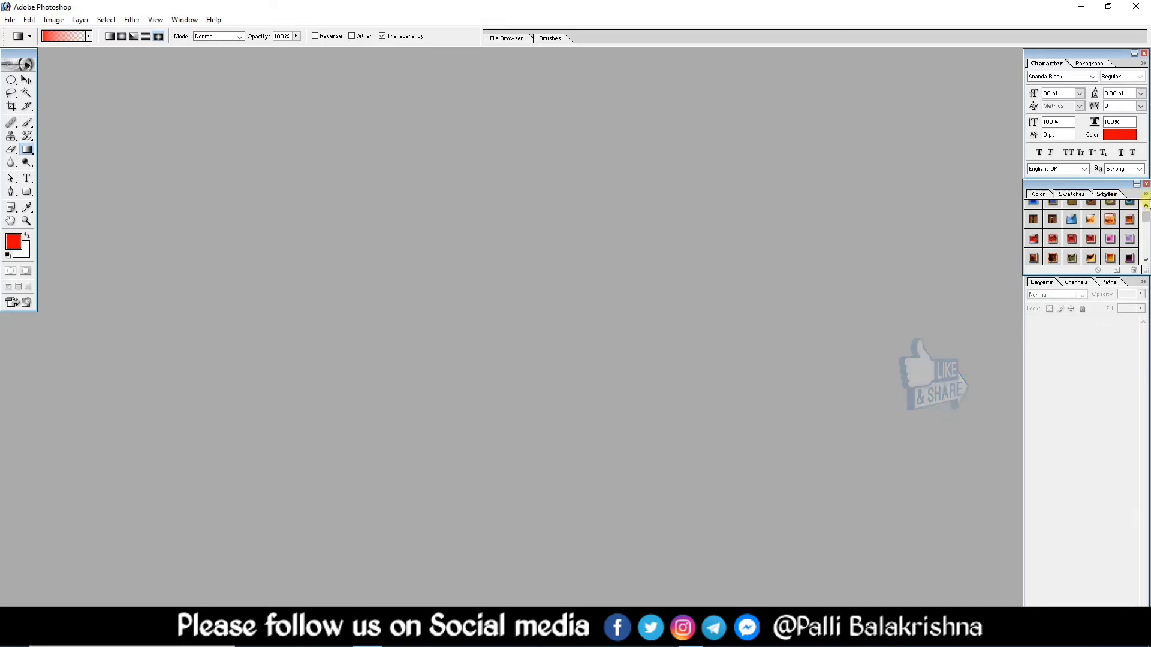
Step: Reset the Styles palette by replacing the loaded styles with the default styles
left_click(1145, 194)
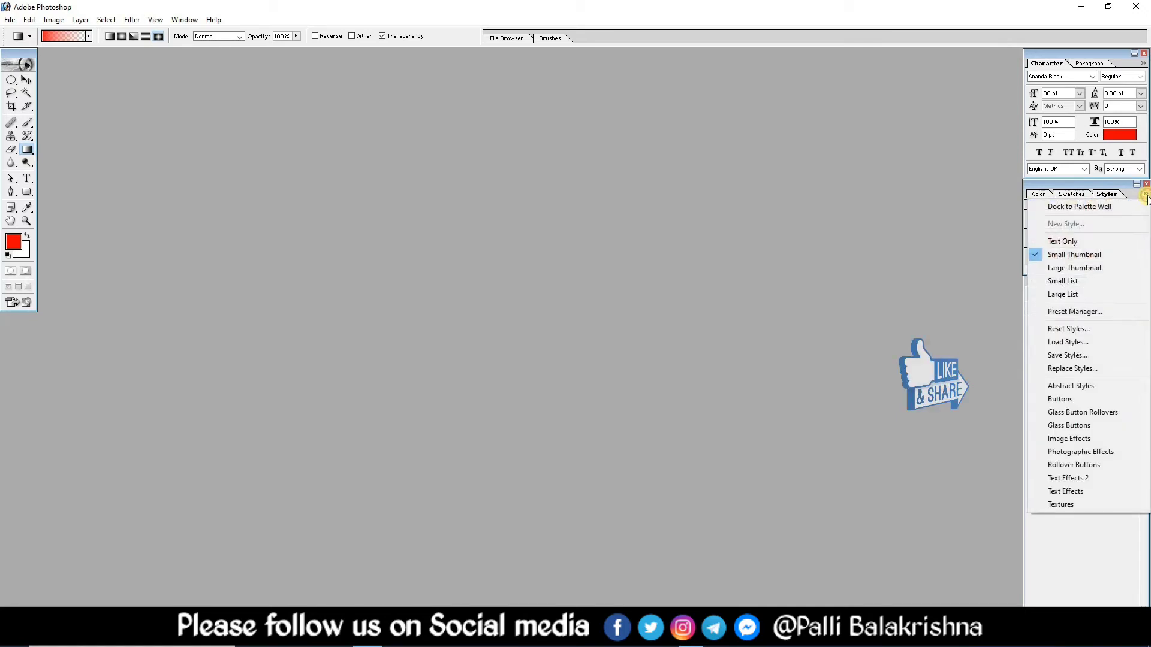
left_click(1067, 330)
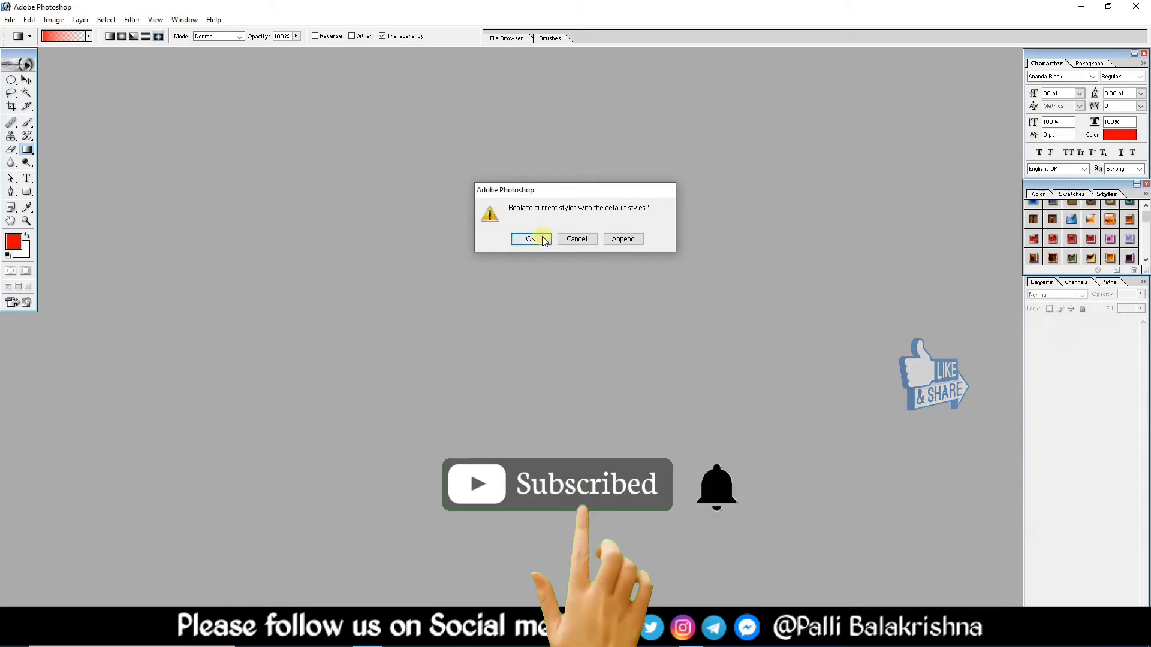
left_click(537, 236)
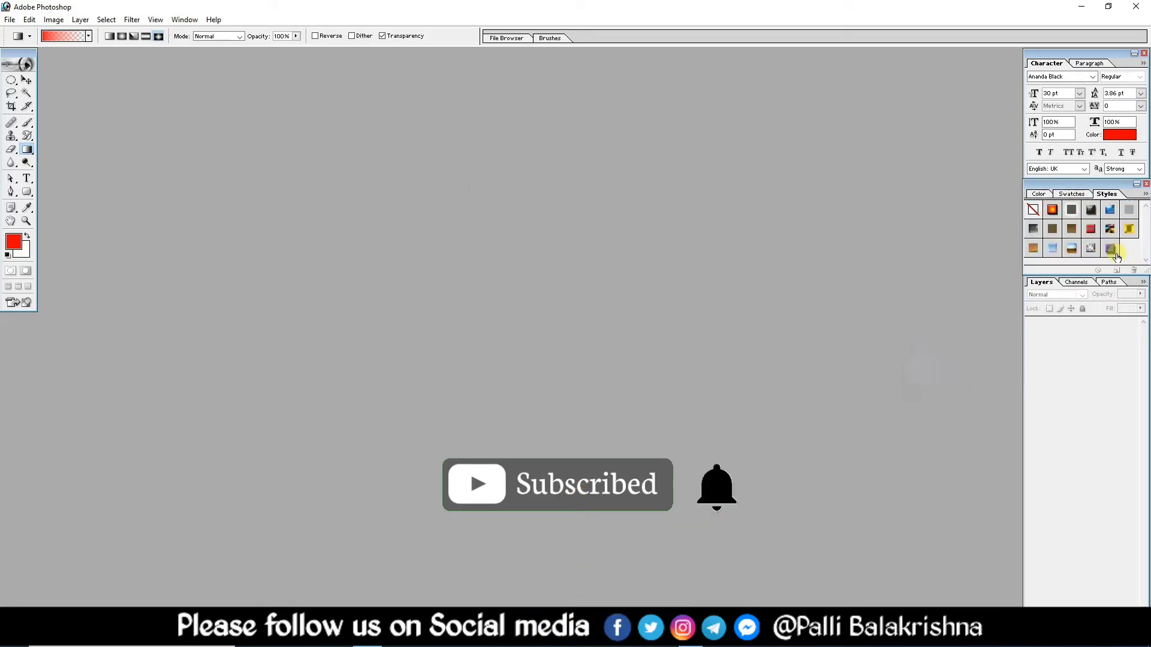
left_click(869, 283)
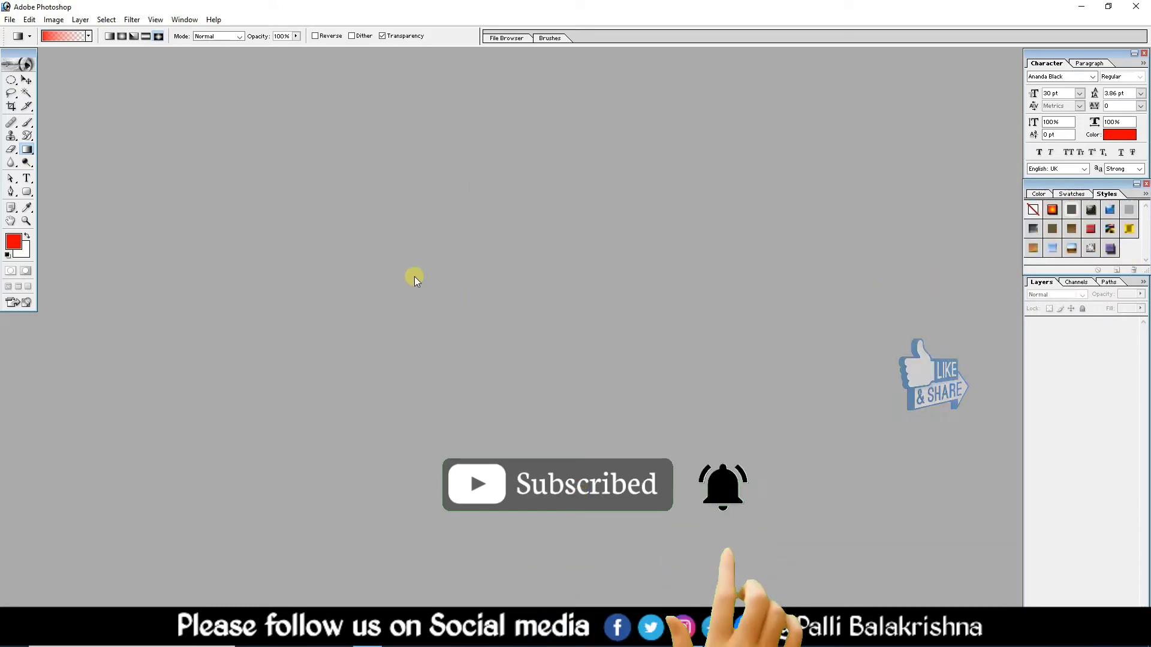
Step: Minimize Photoshop, switch to Chrome and open the copied MediaFire link for the 3000+ Style Pack in the empty tab
left_click(1084, 9)
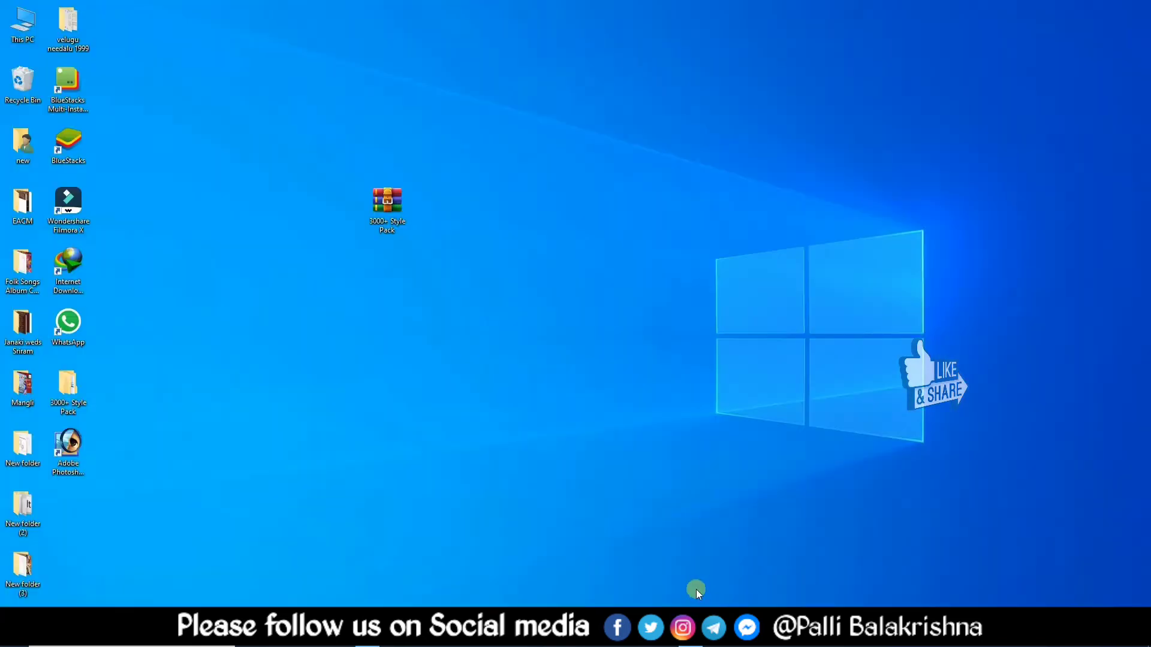
left_click(694, 638)
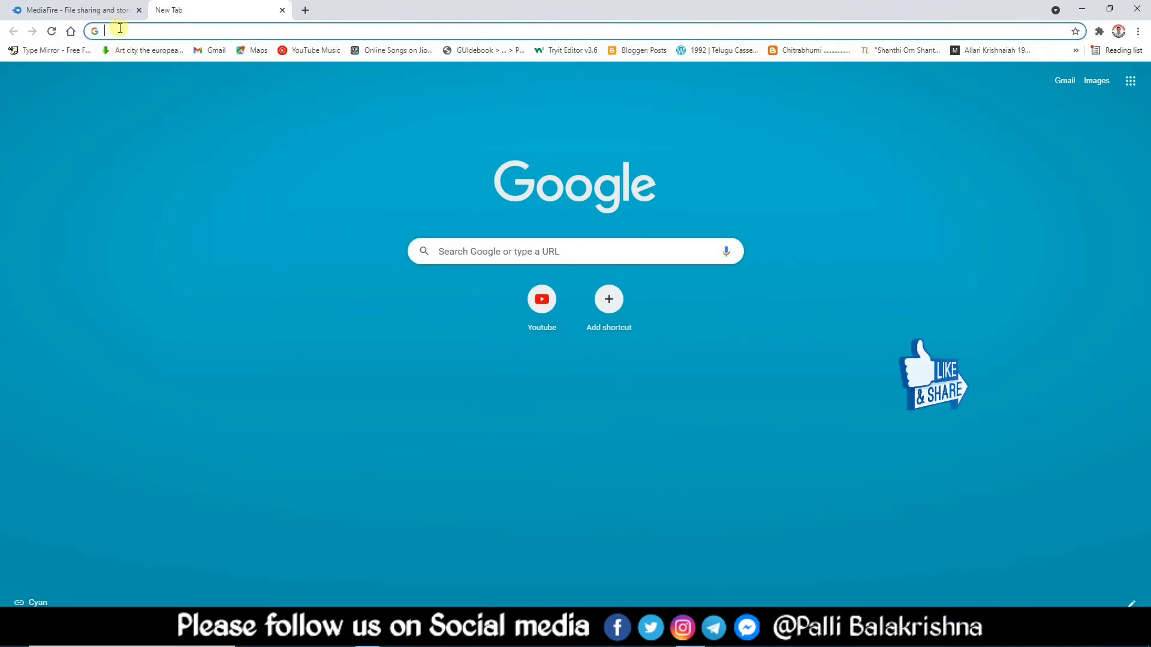
right_click(144, 29)
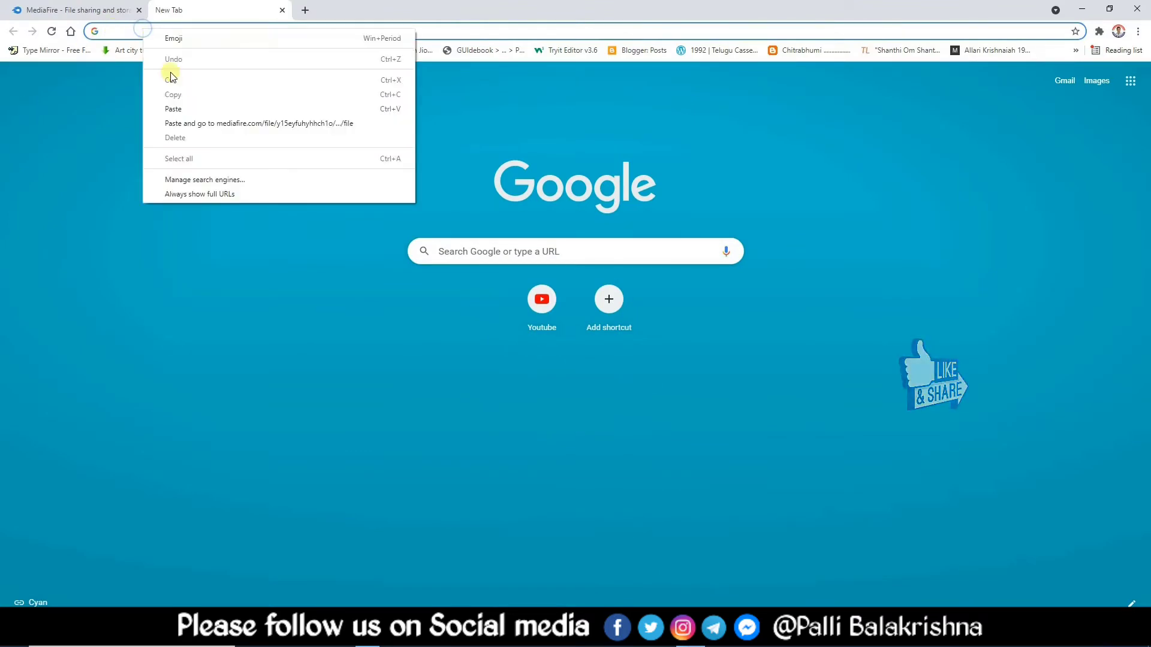
left_click(184, 109)
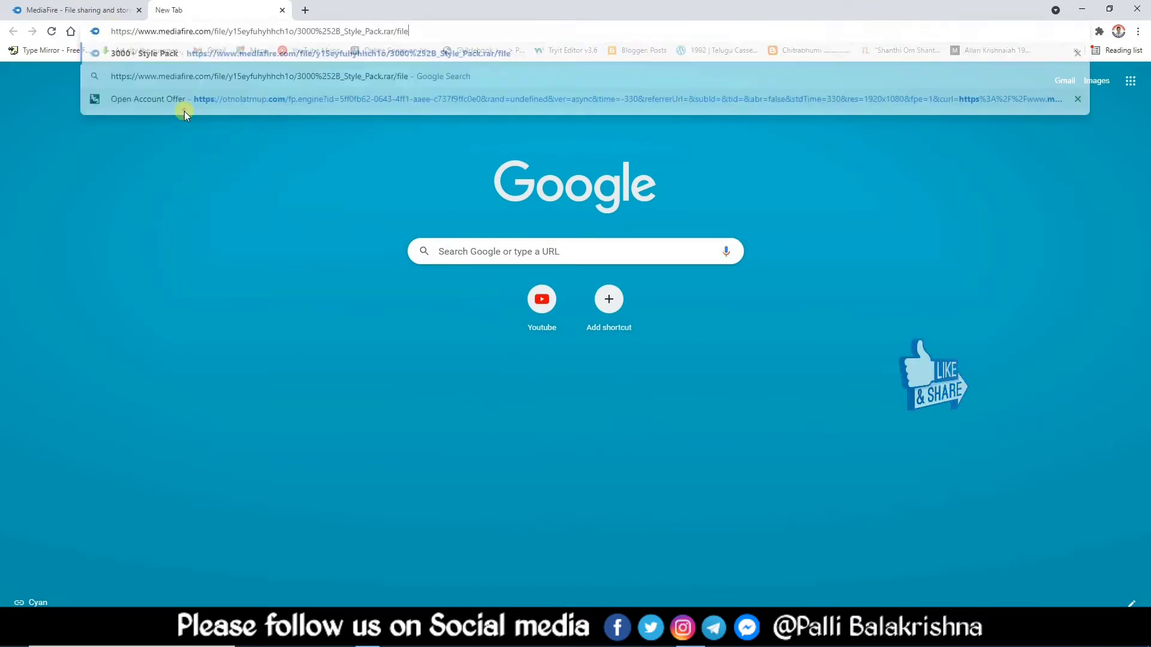
left_click(378, 54)
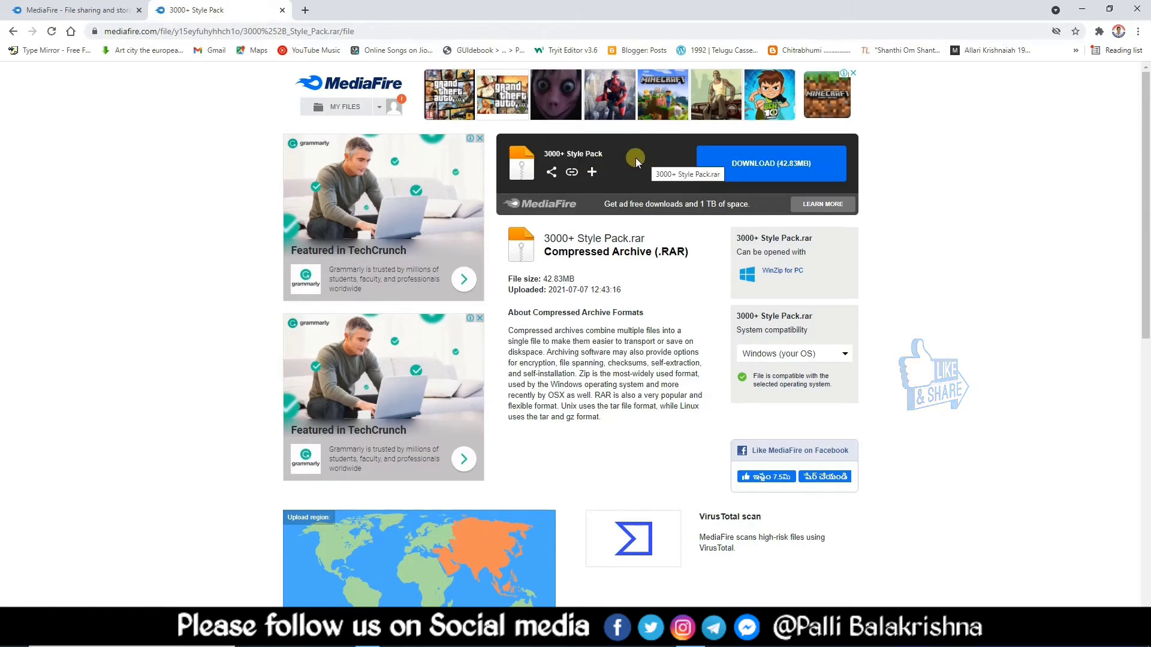
Step: Start downloading 3000+ Style Pack.rar, close the notification pop-up window without allowing it, and open the download's options
left_click(770, 165)
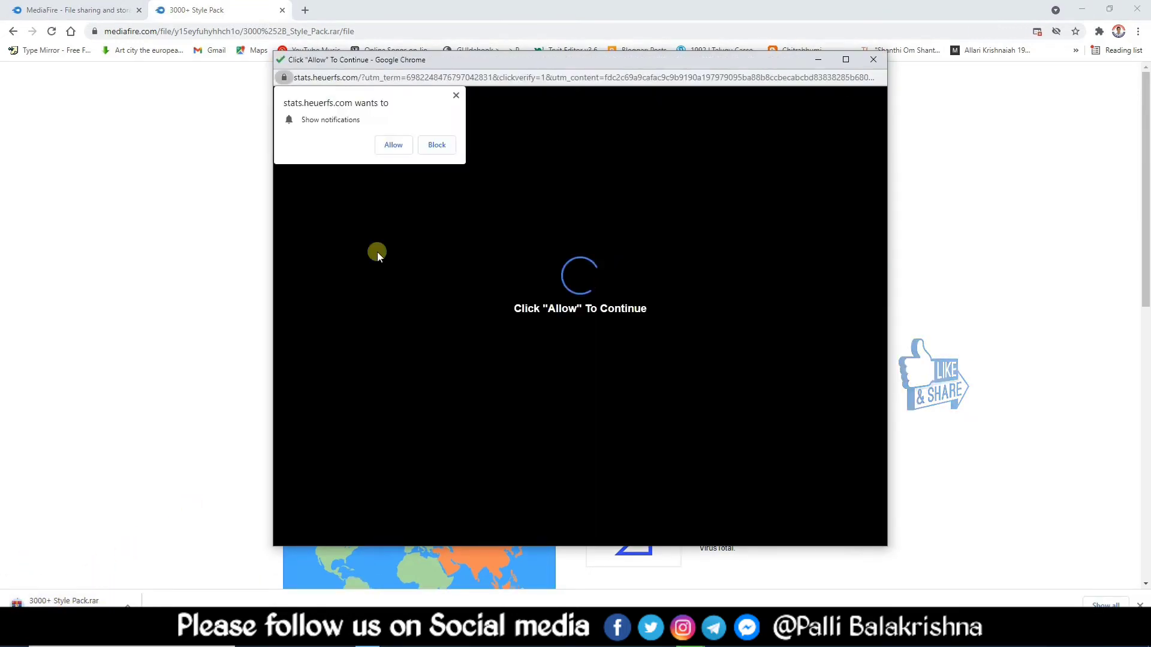
left_click(873, 59)
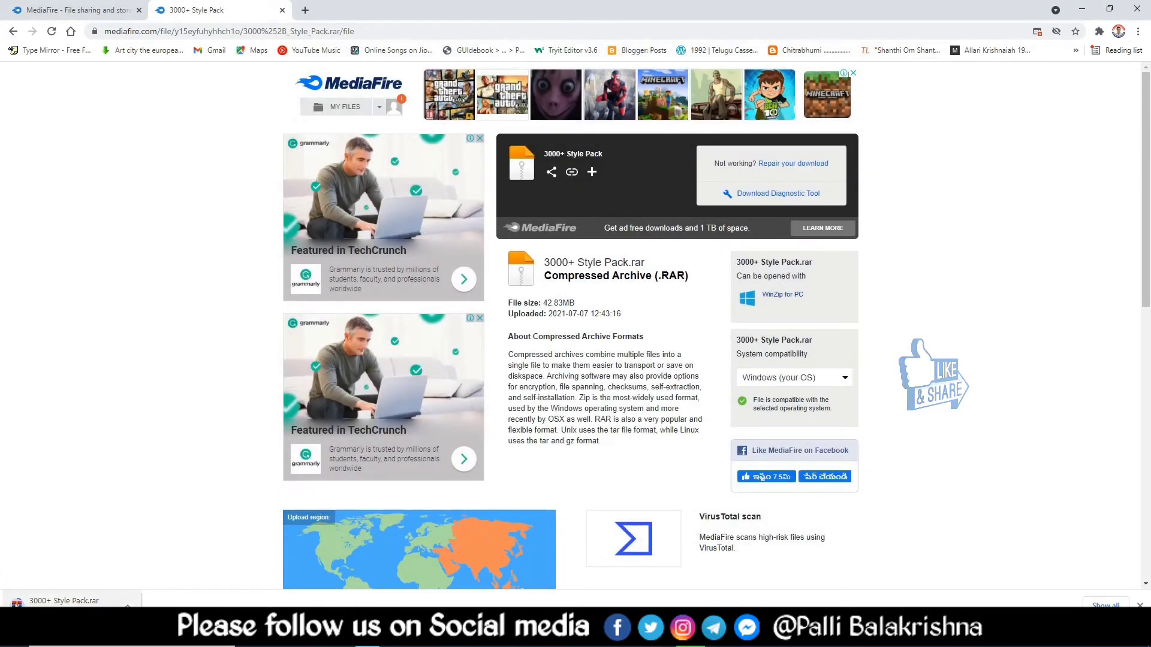
left_click(128, 604)
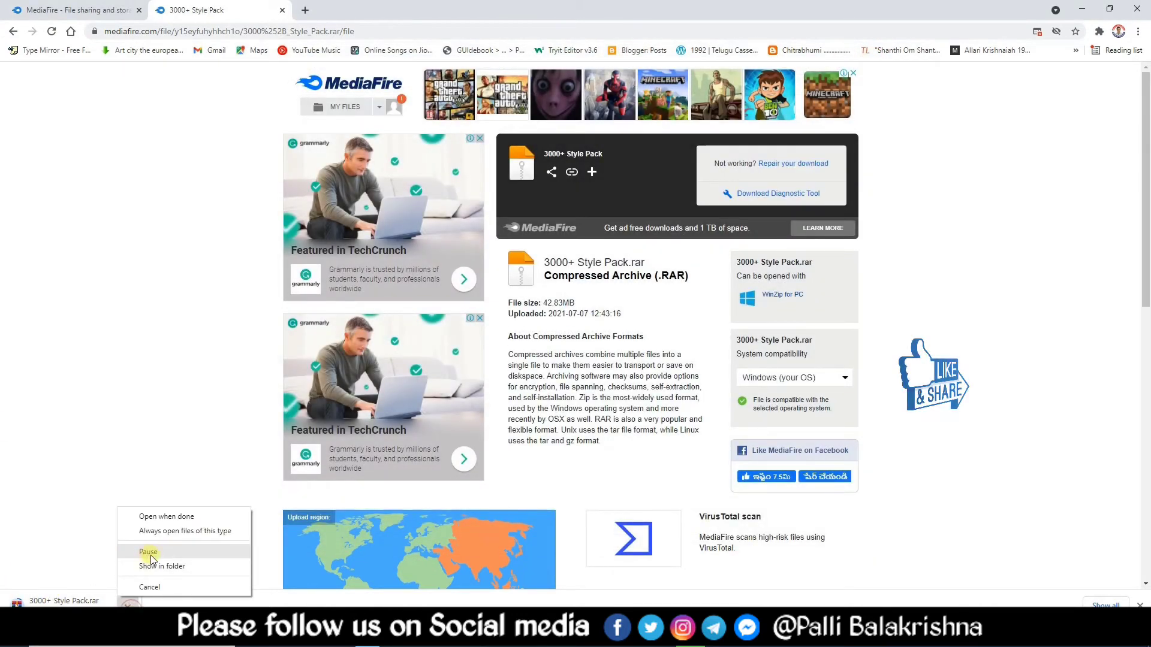